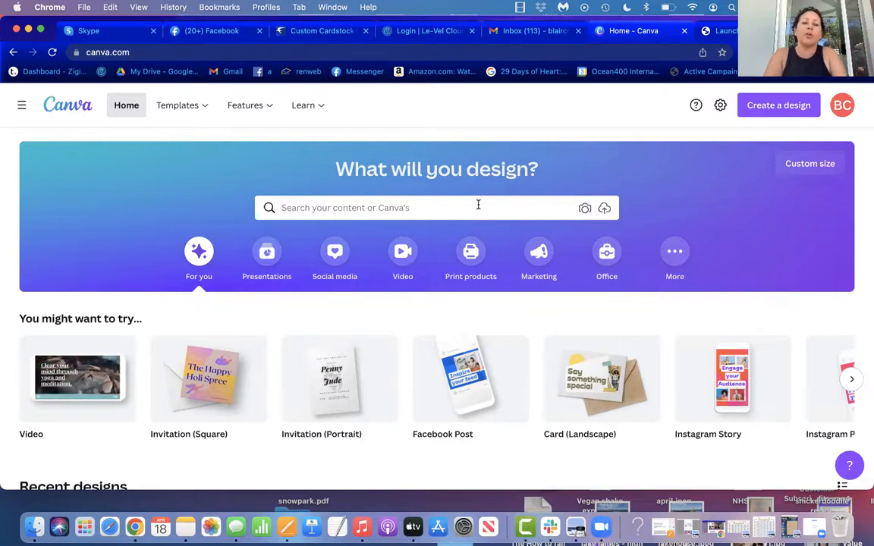
# Step: Browse the recent designs, open the "Your present circumstances" Instagram post and return to the home page
pyautogui.click(478, 205)
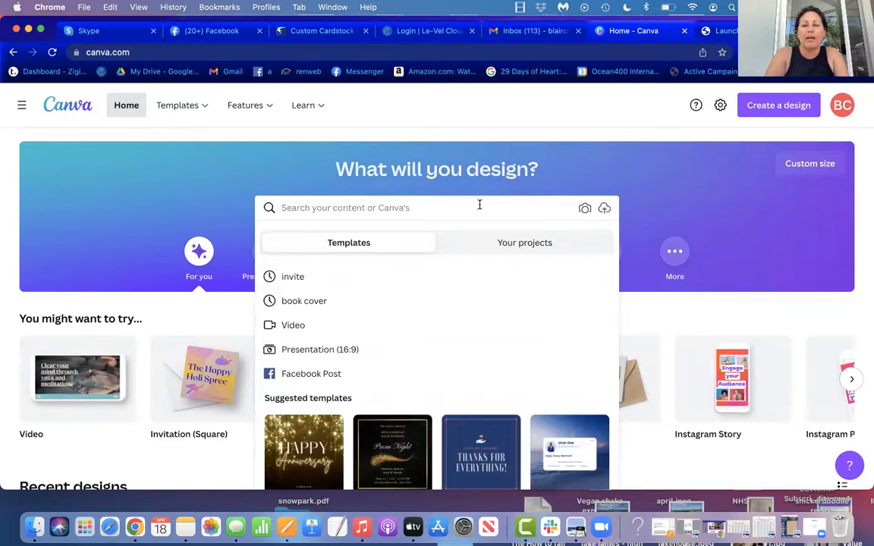
pyautogui.click(856, 316)
pyautogui.scroll(-1, 857, 317)
pyautogui.scroll(-8, 857, 319)
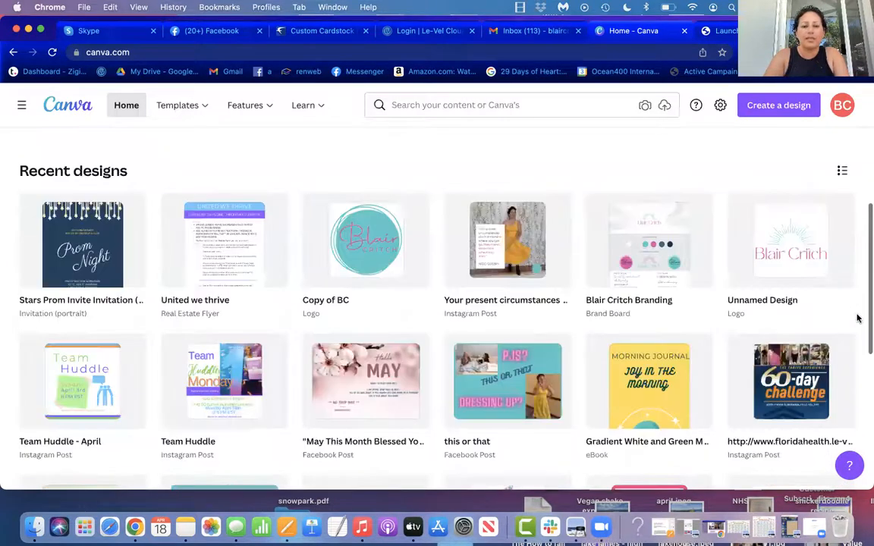
pyautogui.scroll(-1, 858, 319)
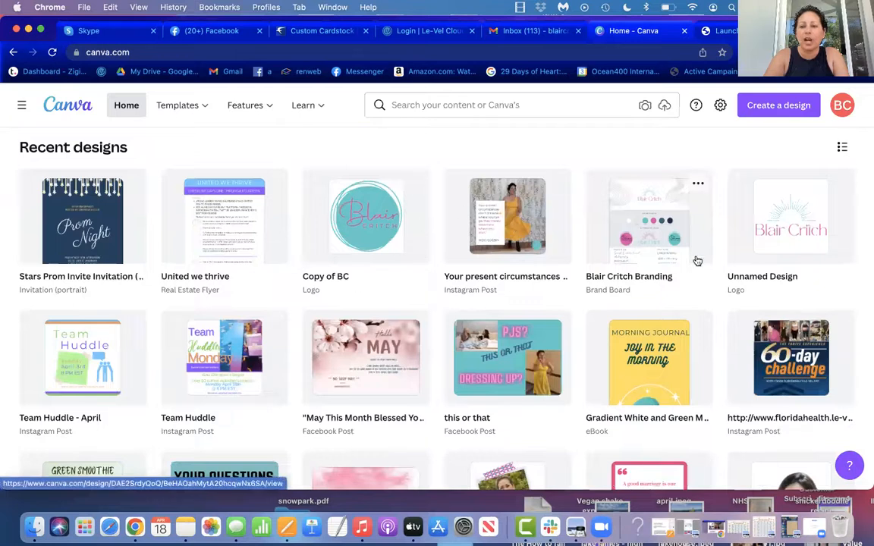
pyautogui.click(514, 244)
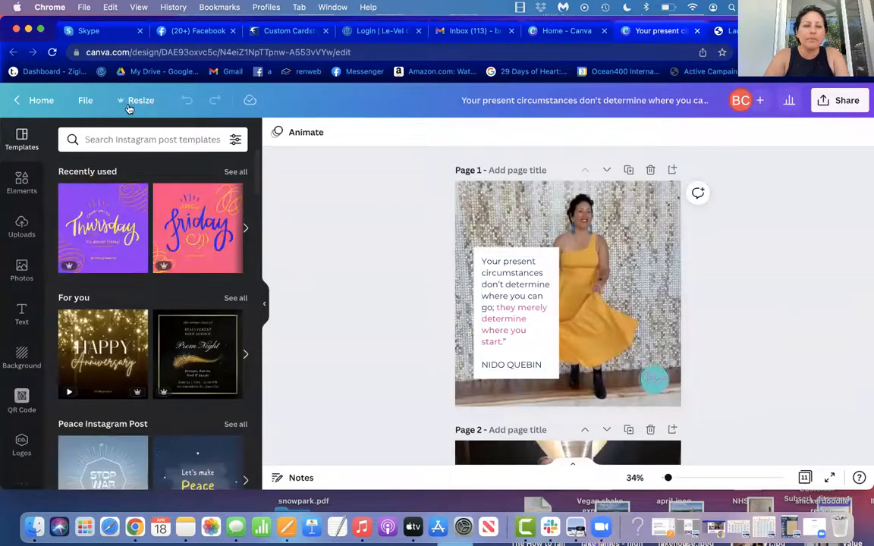
pyautogui.click(28, 99)
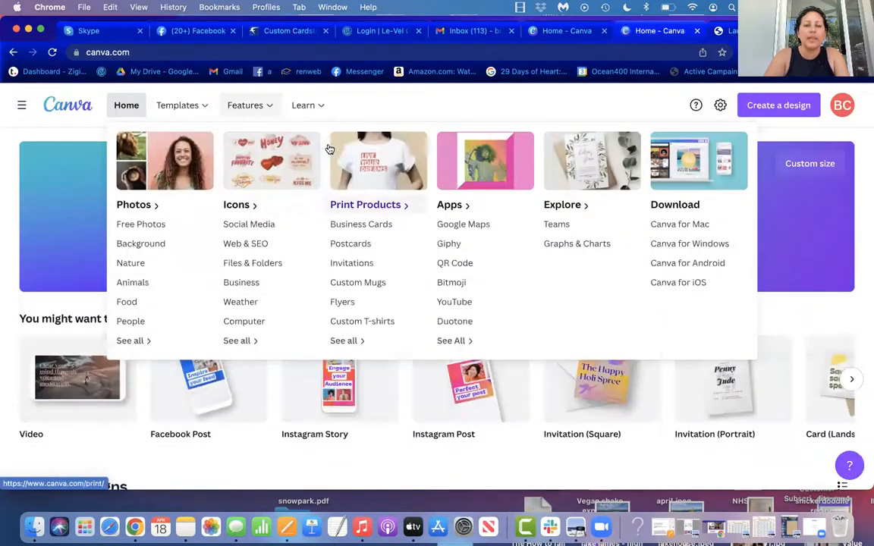
# Step: Search the templates for "url" and look through the results
pyautogui.click(404, 204)
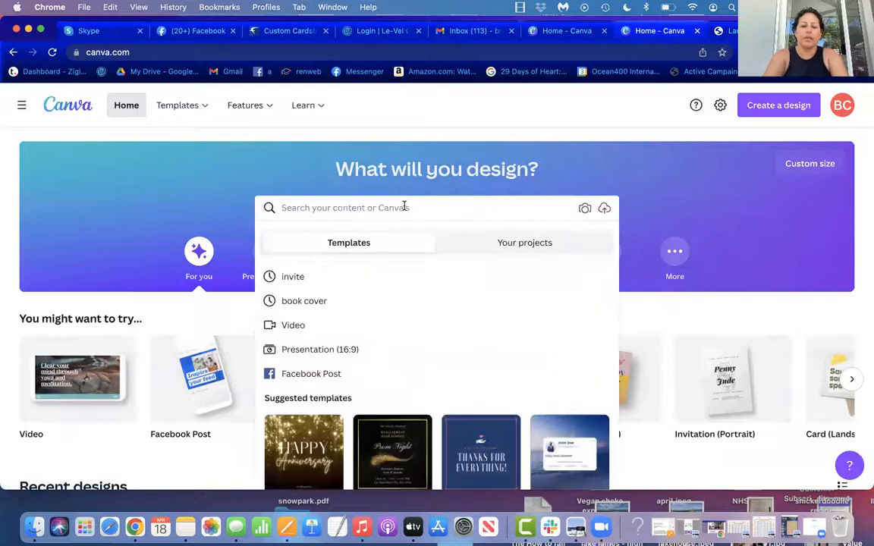
pyautogui.write('url')
pyautogui.press('Return')
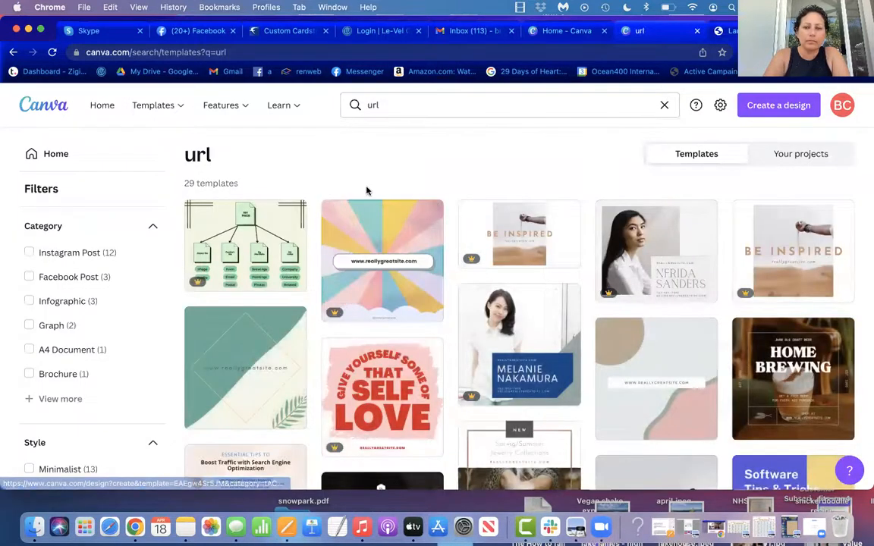
pyautogui.scroll(-5, 371, 184)
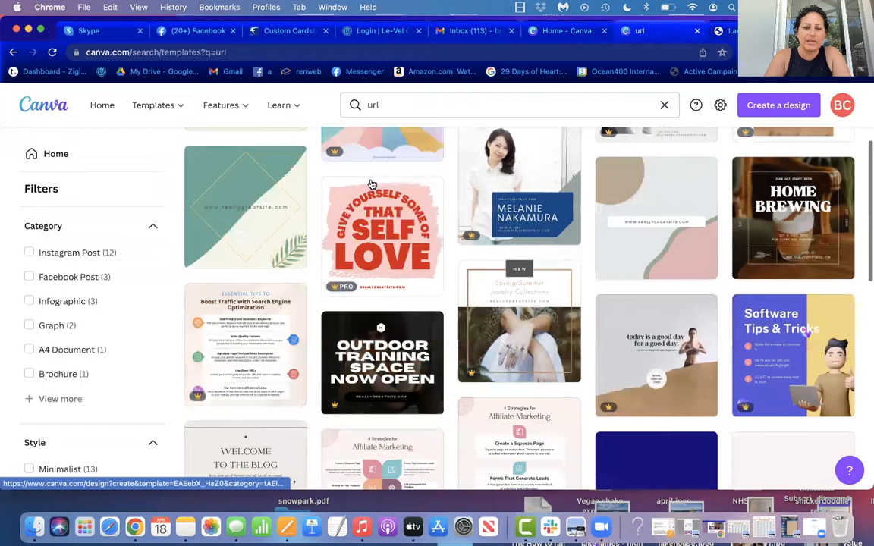
pyautogui.scroll(-6, 372, 183)
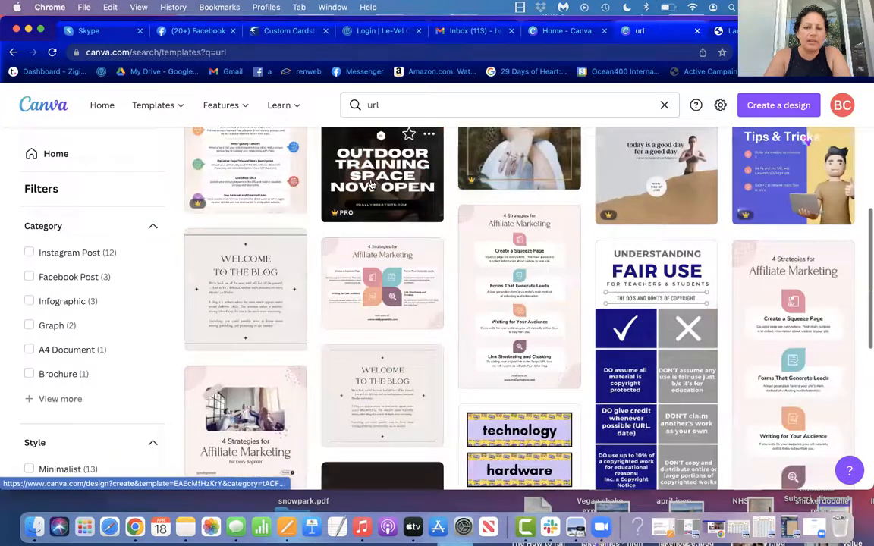
pyautogui.scroll(-4, 372, 184)
pyautogui.scroll(6, 371, 184)
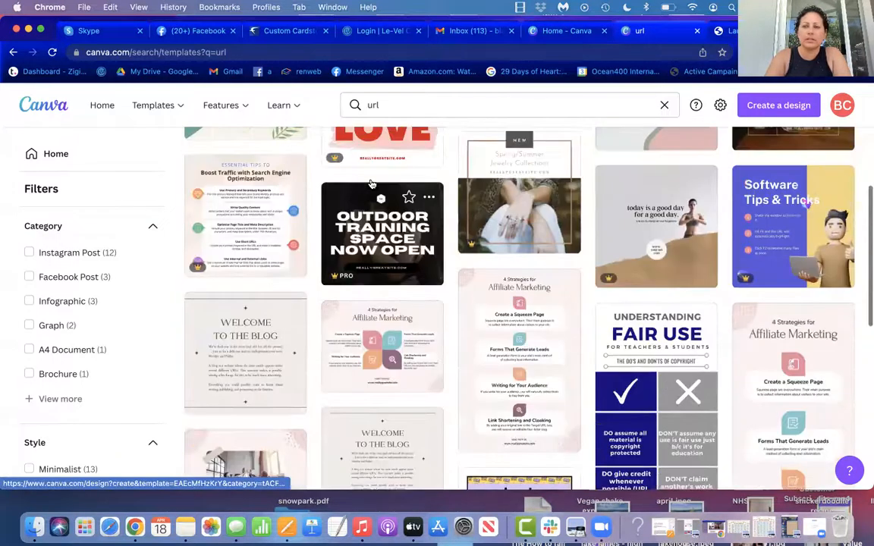
pyautogui.scroll(8, 372, 183)
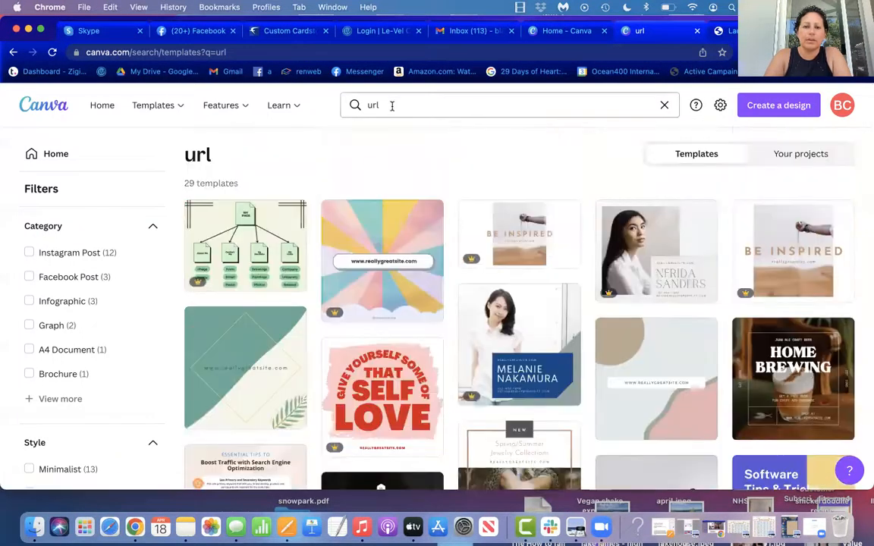
# Step: Replace the template search with "create QR code" and run it
pyautogui.click(392, 106)
pyautogui.moveTo(300, 111)
pyautogui.press('BackSpace')
pyautogui.write('create')
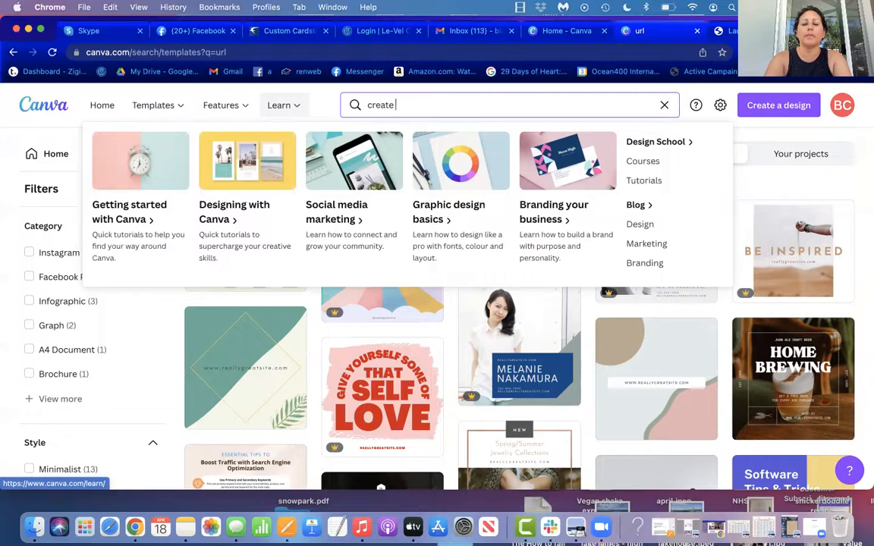
pyautogui.write('QR code')
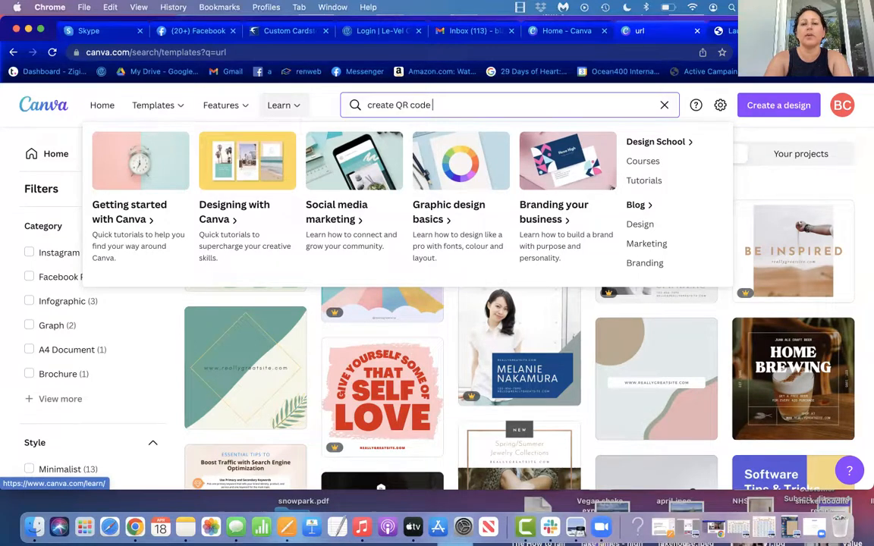
pyautogui.press('Return')
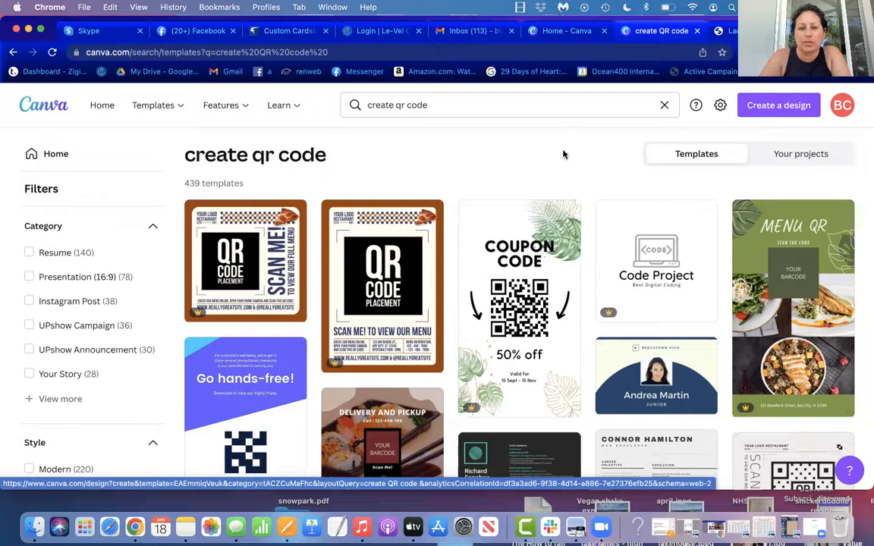
# Step: Open the green and white "Coupon Code" template with the leaf decorations for editing
pyautogui.scroll(-1, 565, 155)
pyautogui.scroll(-5, 564, 155)
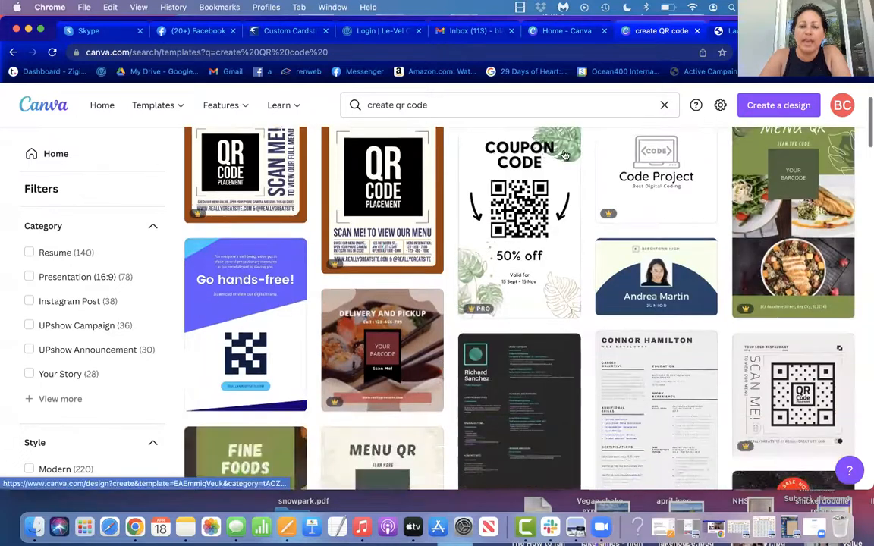
pyautogui.scroll(-7, 565, 155)
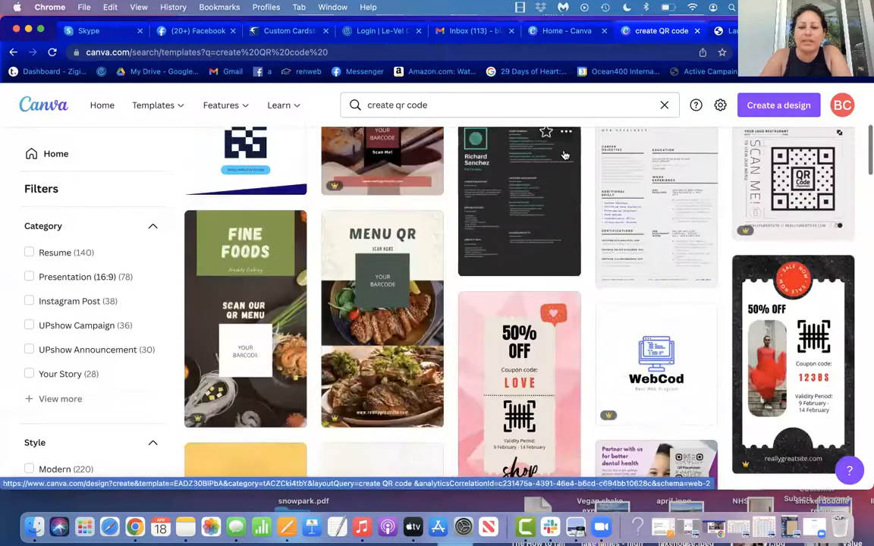
pyautogui.scroll(12, 565, 155)
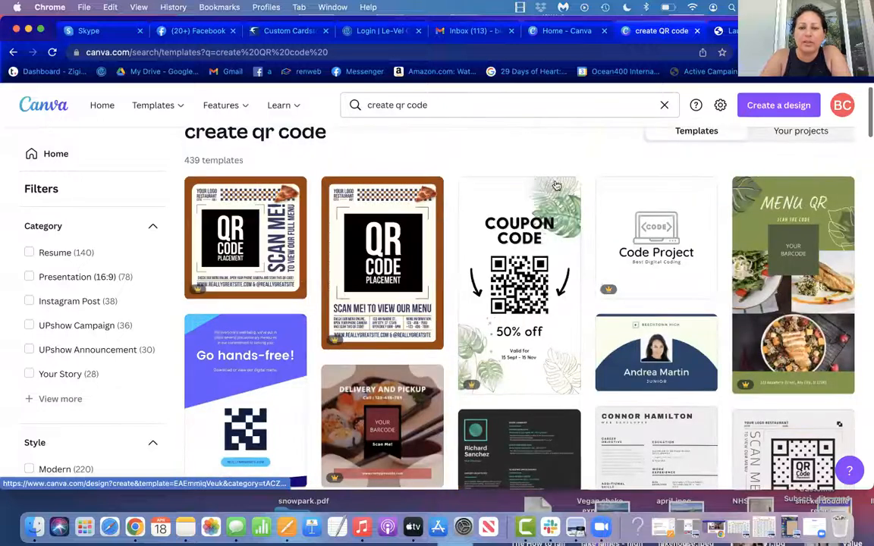
pyautogui.click(475, 237)
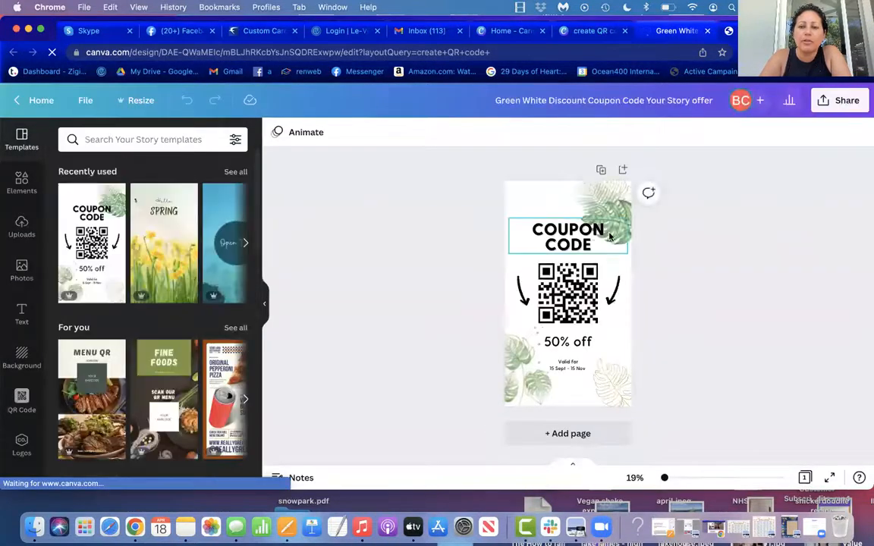
# Step: Delete the three leaf images from the corners of the coupon page, keeping the QR code and texts
pyautogui.click(615, 217)
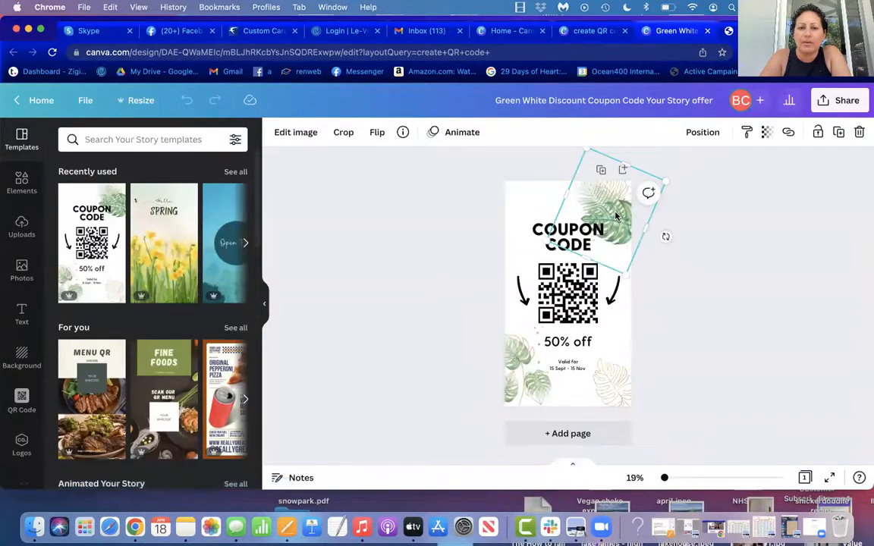
pyautogui.doubleClick(615, 217)
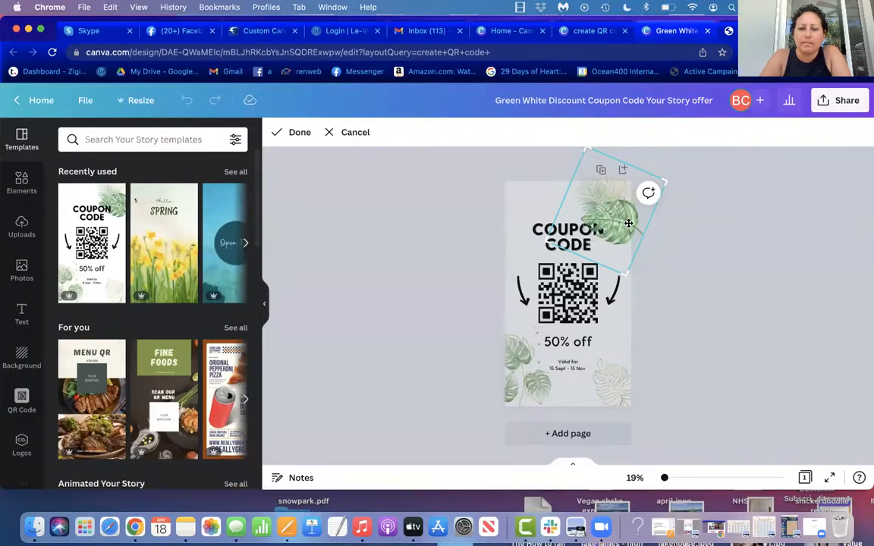
pyautogui.press('Delete')
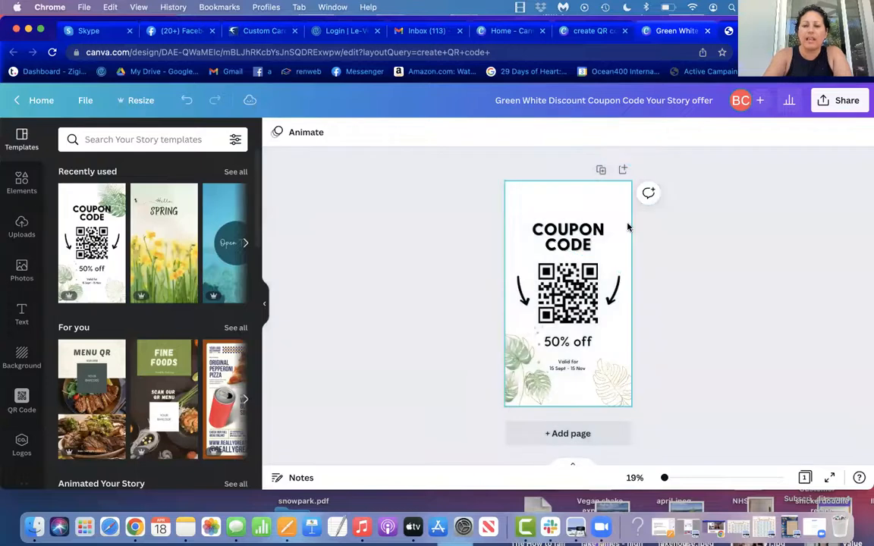
pyautogui.click(524, 387)
pyautogui.press('Delete')
pyautogui.click(610, 397)
pyautogui.press('Delete')
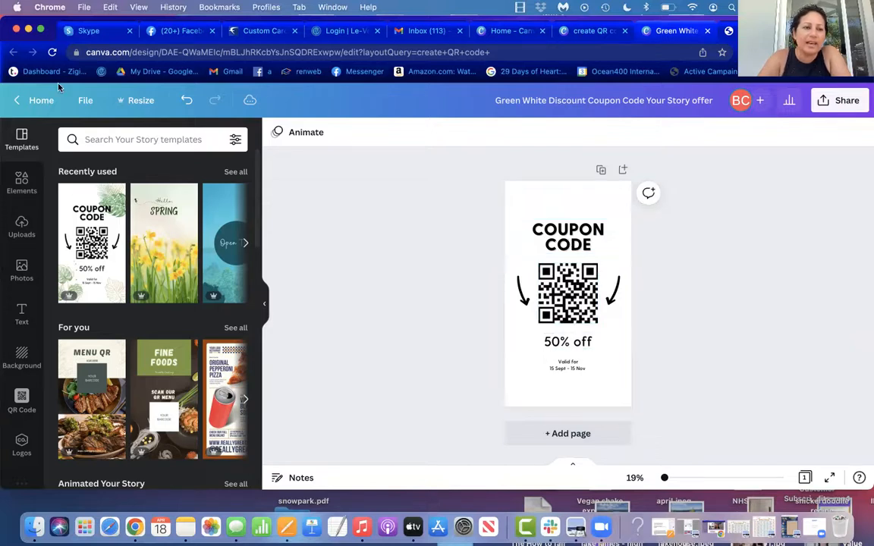
# Step: Return to the home page and open the earlier "Link to learn more" QR code design from the recent designs
pyautogui.click(34, 99)
pyautogui.scroll(-5, 165, 182)
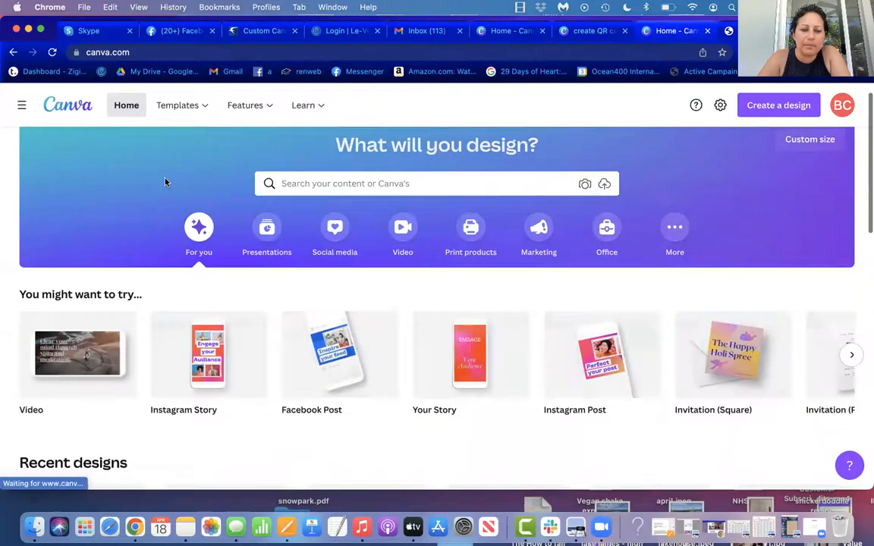
pyautogui.scroll(-3, 166, 182)
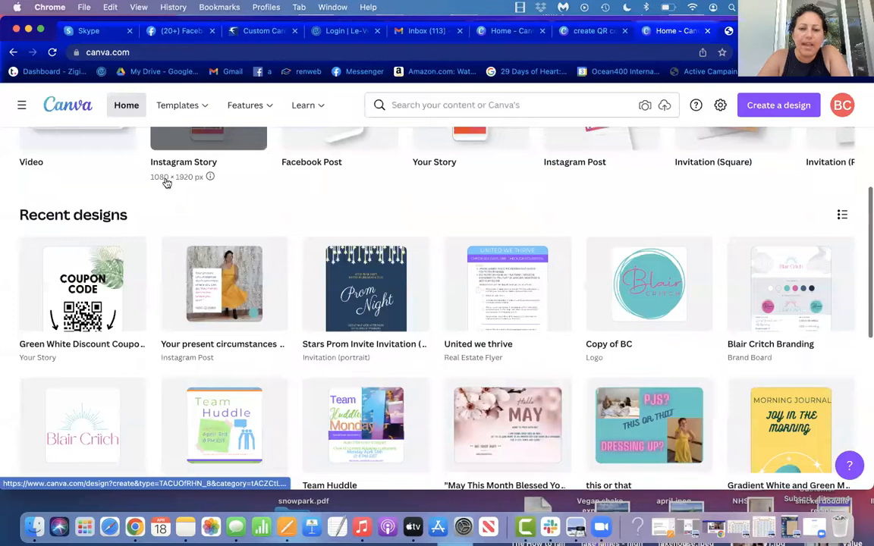
pyautogui.scroll(-5, 166, 183)
pyautogui.scroll(-3, 166, 182)
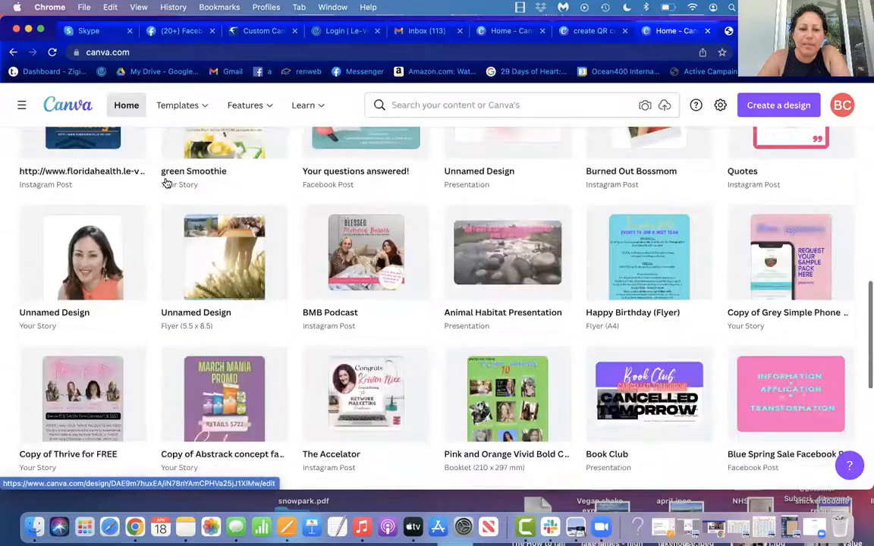
pyautogui.scroll(-5, 166, 183)
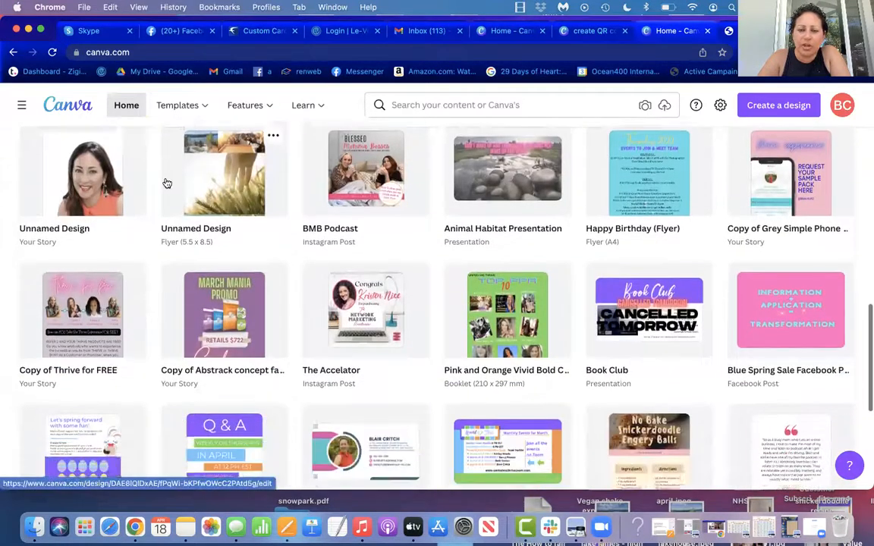
pyautogui.scroll(-3, 167, 183)
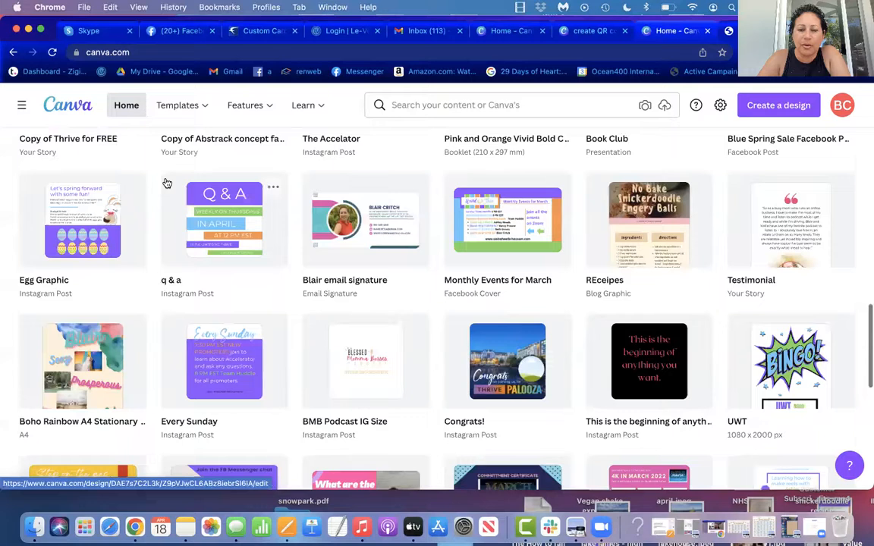
pyautogui.scroll(-10, 167, 183)
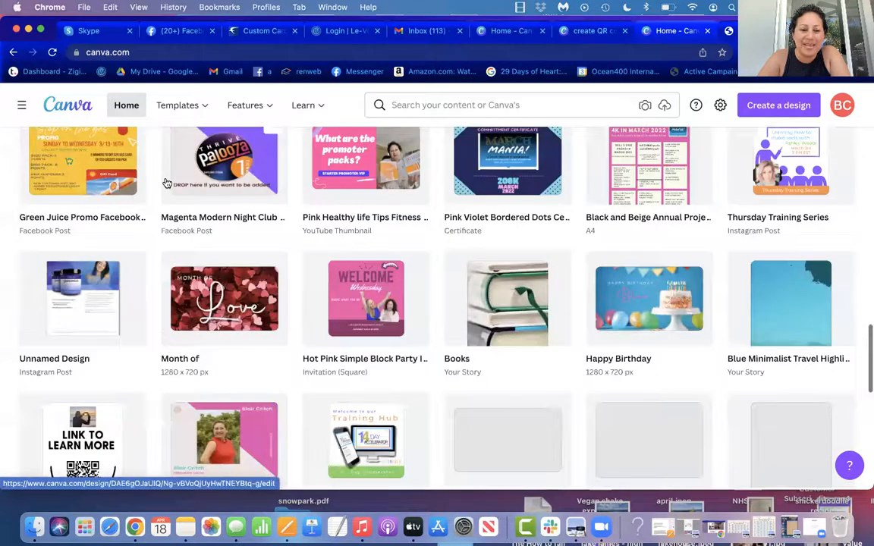
pyautogui.scroll(-4, 167, 183)
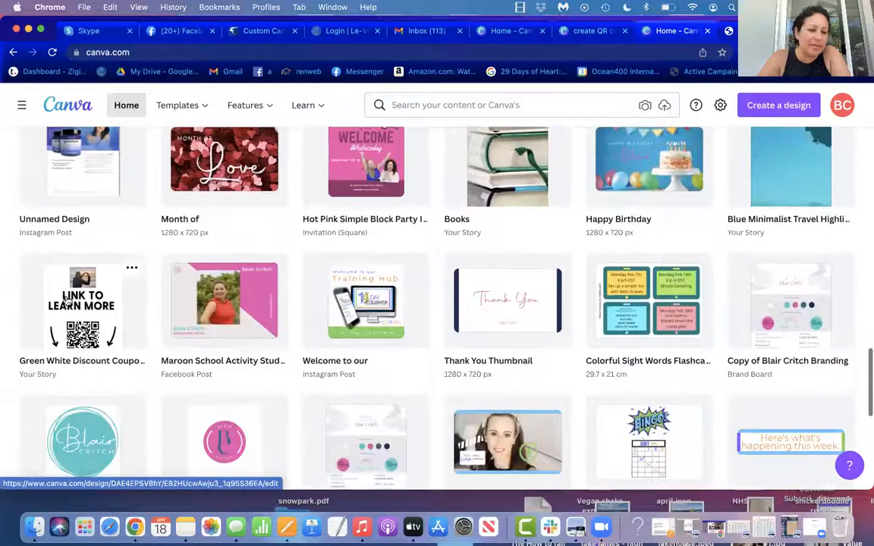
pyautogui.click(67, 300)
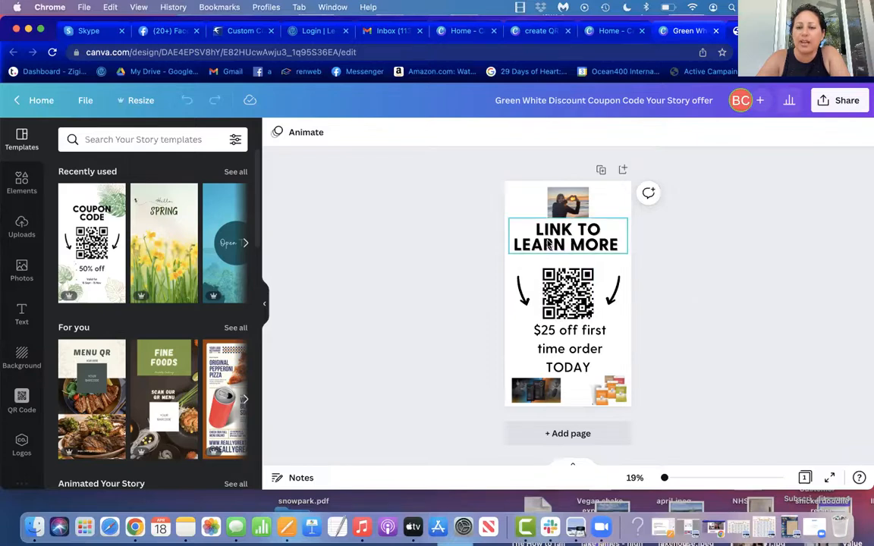
# Step: Replace the photo above the "Link to learn more" heading with the uploaded yellow-dress photo, shrunk and centred at the page's upper edge
pyautogui.click(565, 211)
pyautogui.press('Delete')
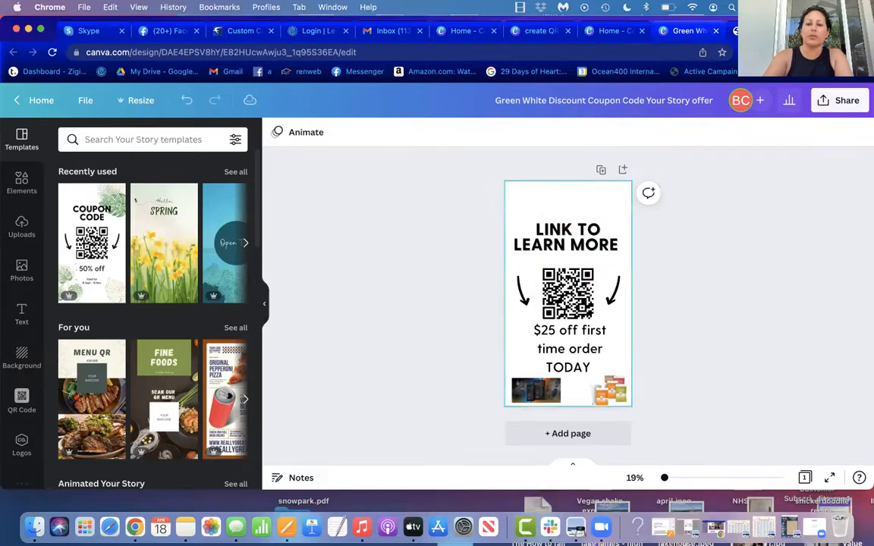
pyautogui.click(17, 229)
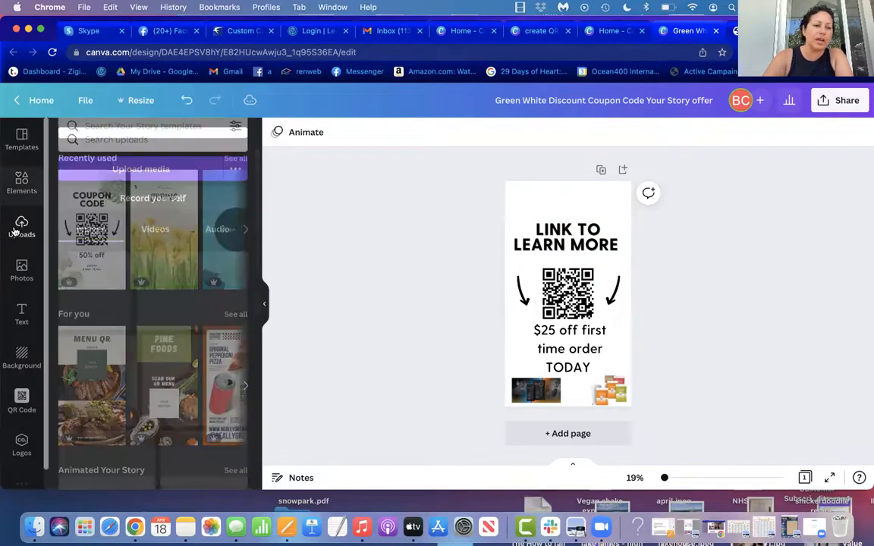
pyautogui.click(149, 357)
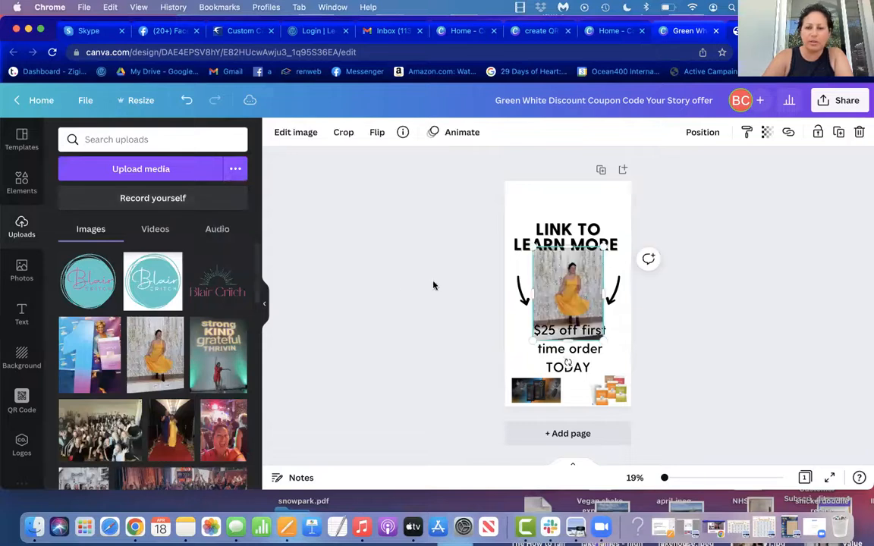
pyautogui.moveTo(603, 339); pyautogui.dragTo(571, 223)
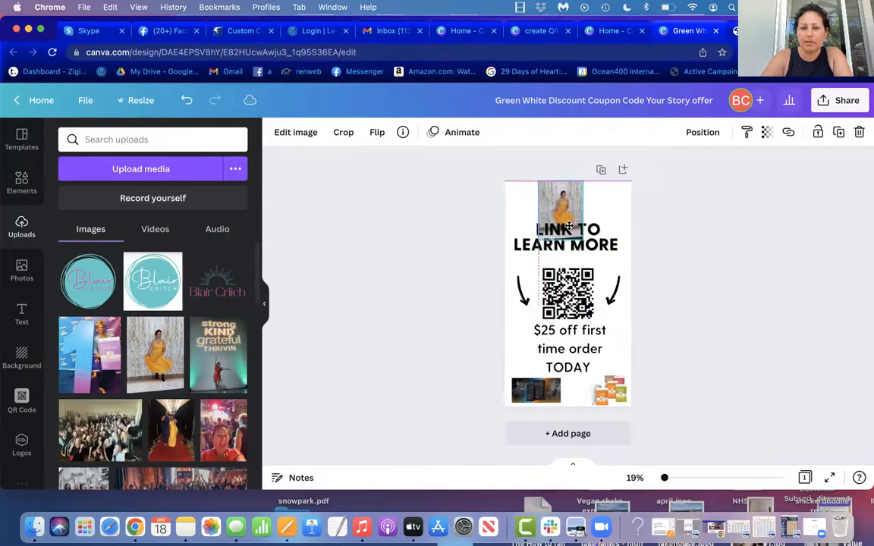
pyautogui.click(611, 276)
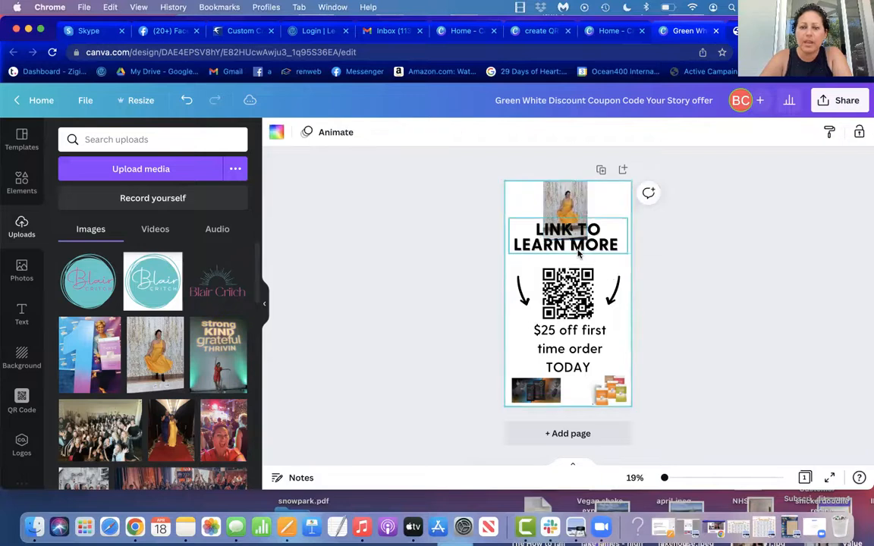
# Step: Delete the existing QR code between the two arrows below the "Link to learn more" heading
pyautogui.click(574, 295)
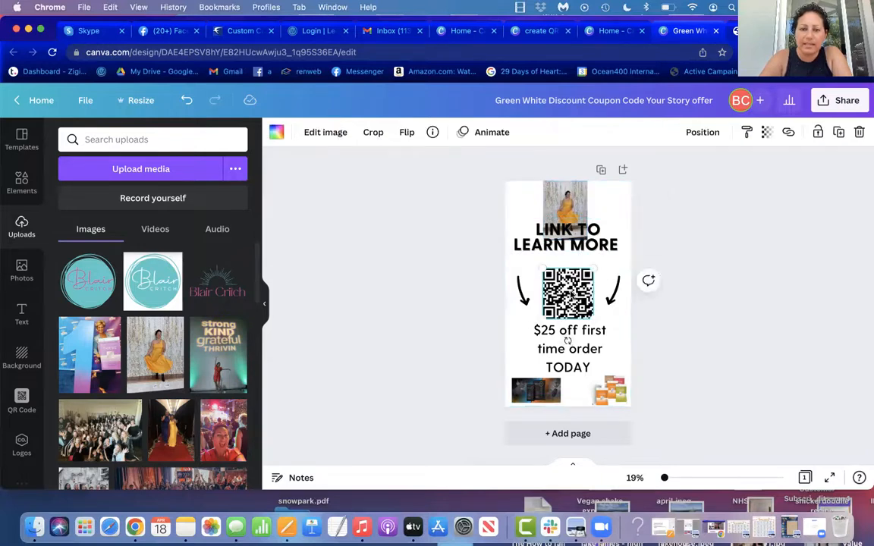
pyautogui.doubleClick(568, 293)
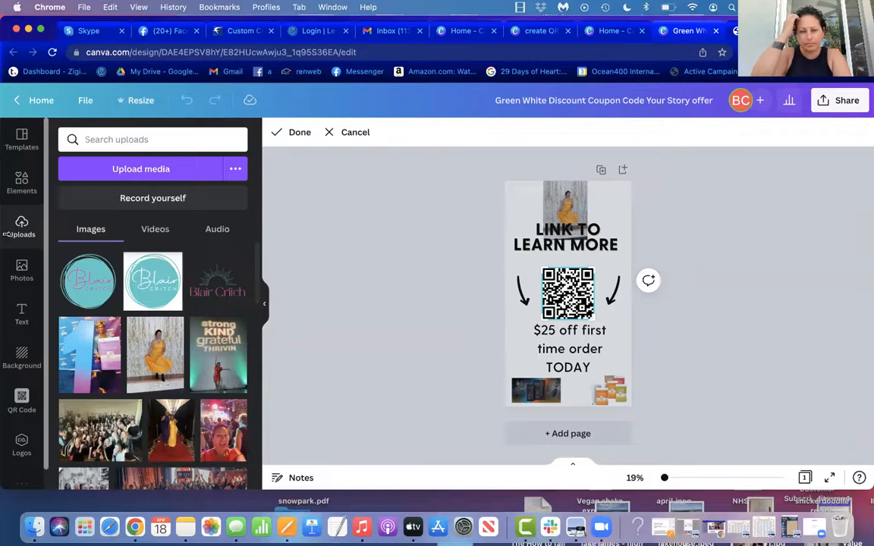
pyautogui.press('Delete')
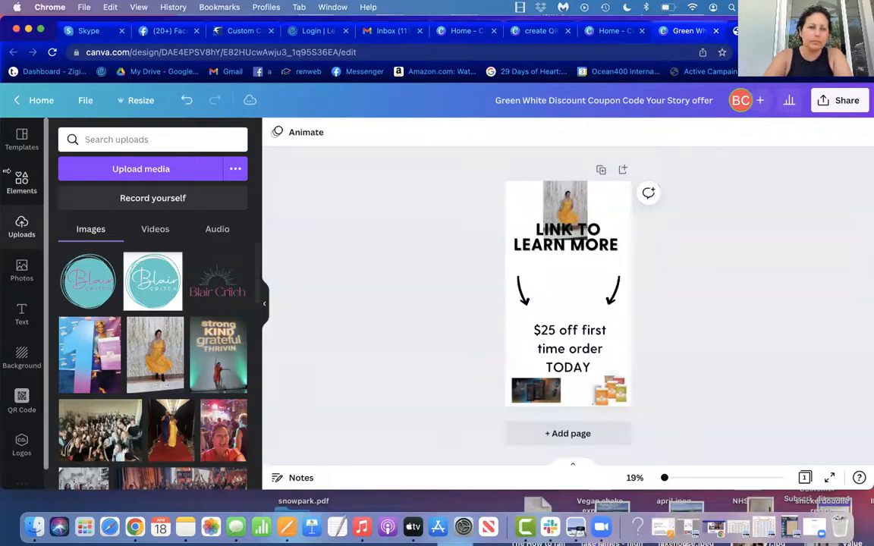
# Step: Search the uploads for "qr code", and open the QR Code generator ready for a URL
pyautogui.click(86, 140)
pyautogui.write('qr code')
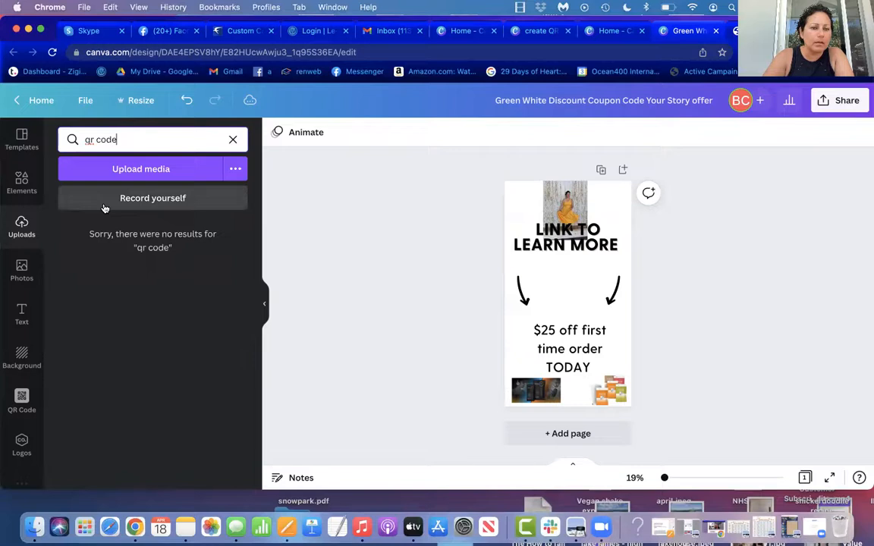
pyautogui.click(22, 397)
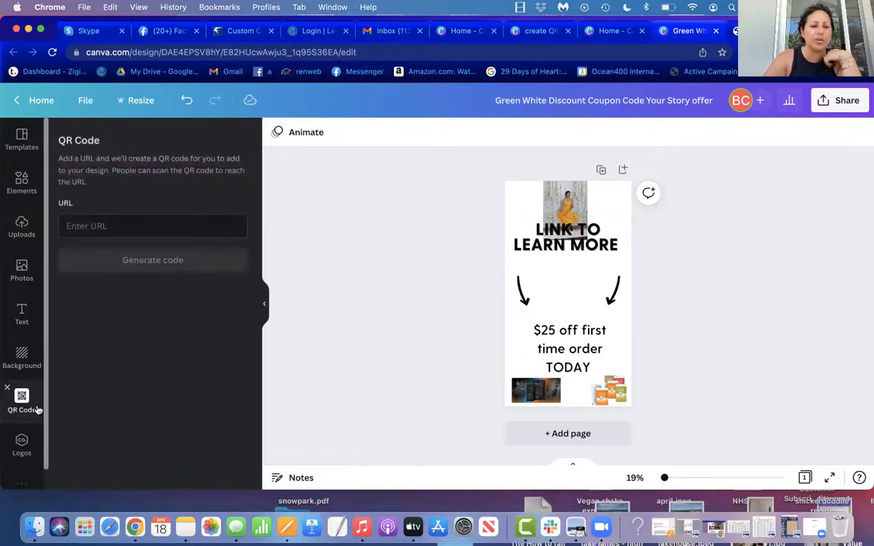
pyautogui.click(90, 226)
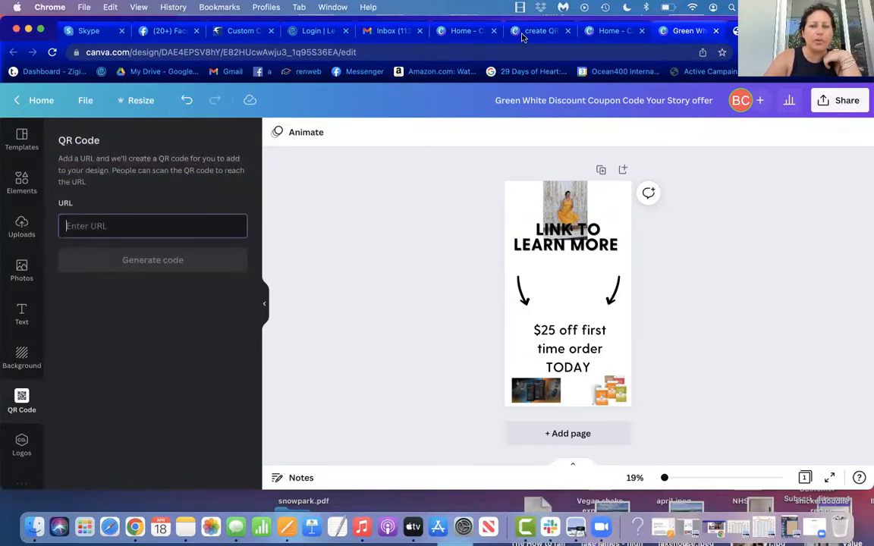
pyautogui.press('super+t')
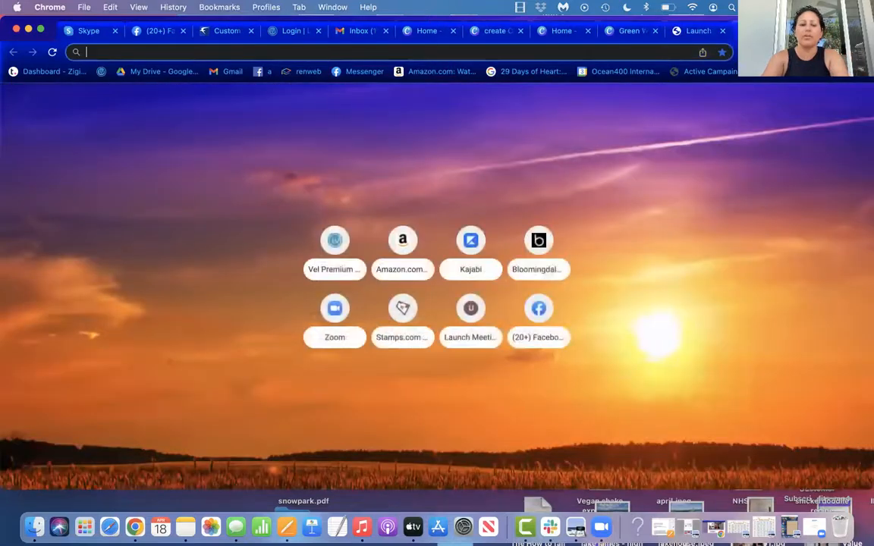
pyautogui.write('thrive')
pyautogui.press('BackSpace')
pyautogui.press('BackSpace')
pyautogui.press('BackSpace')
pyautogui.press('BackSpace')
pyautogui.press('BackSpace')
pyautogui.press('BackSpace')
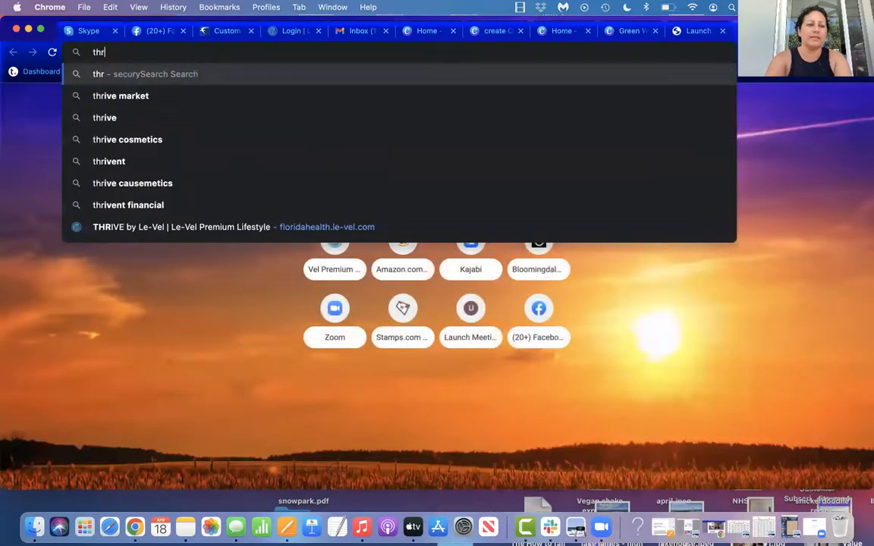
pyautogui.write('flor')
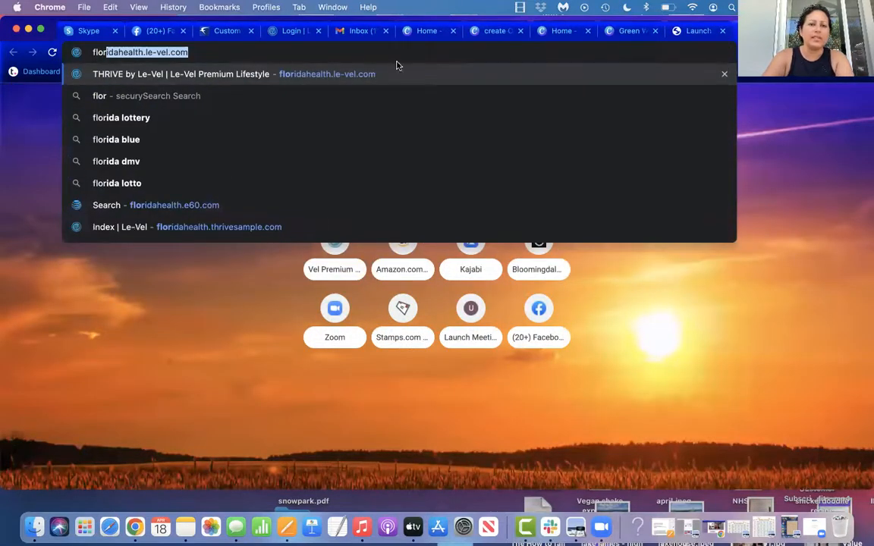
pyautogui.click(255, 54)
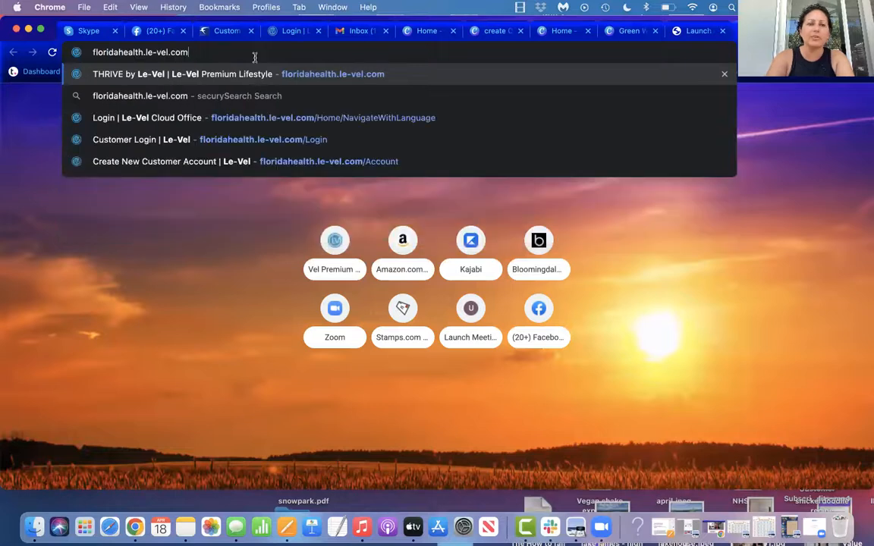
pyautogui.press('BackSpace')
pyautogui.press('BackSpace')
pyautogui.press('BackSpace')
pyautogui.press('BackSpace')
pyautogui.press('BackSpace')
pyautogui.press('BackSpace')
pyautogui.press('BackSpace')
pyautogui.press('BackSpace')
pyautogui.press('BackSpace')
pyautogui.press('BackSpace')
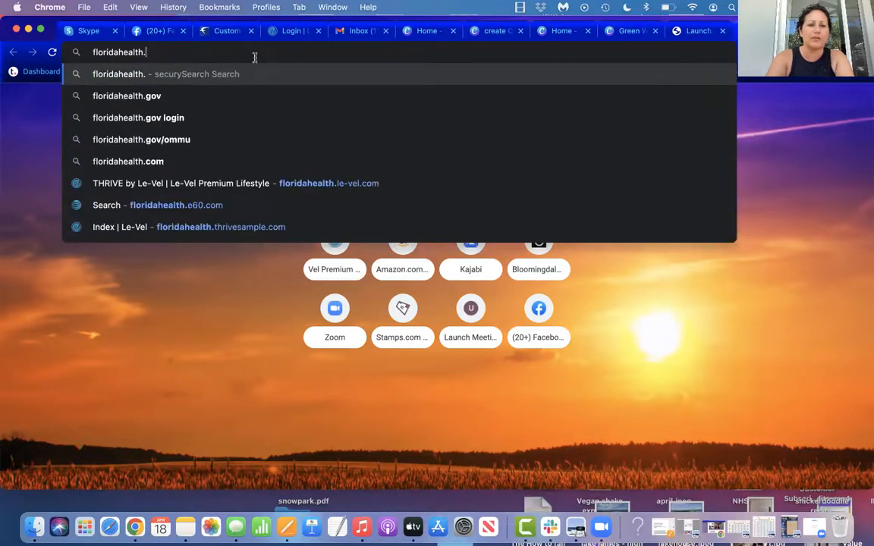
pyautogui.write('thrive')
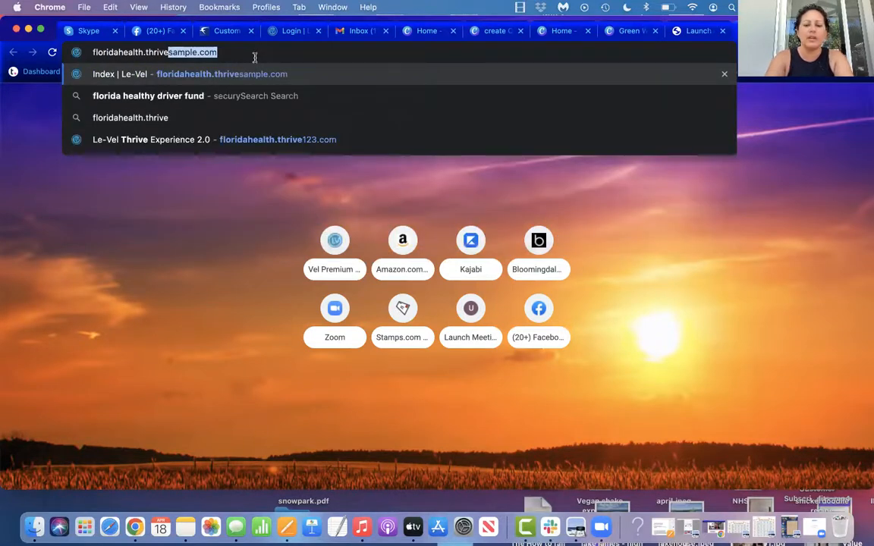
pyautogui.write('60.com')
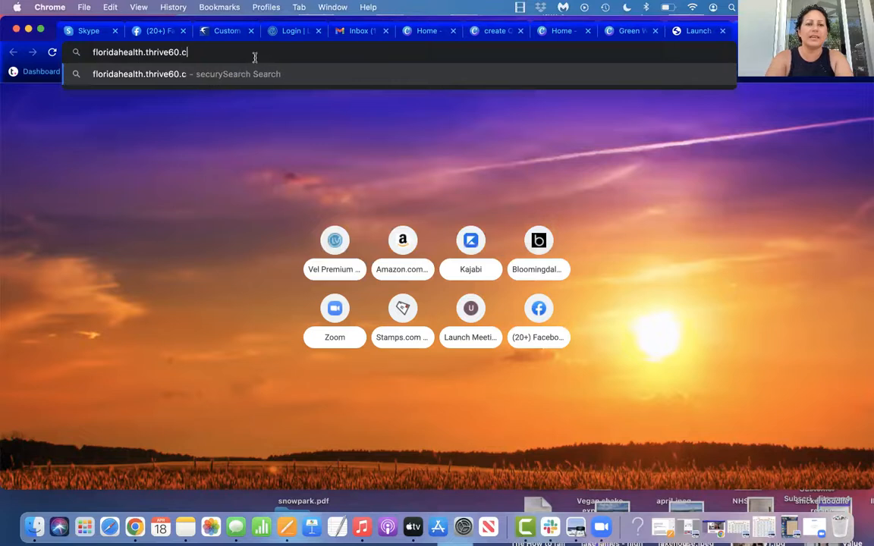
pyautogui.press('Return')
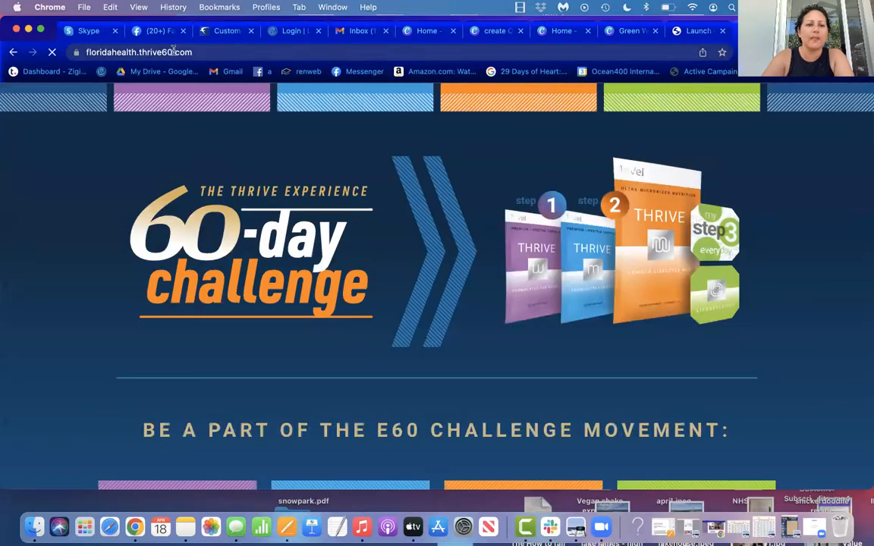
# Step: Copy the web address of the 60-day challenge page
pyautogui.click(173, 50)
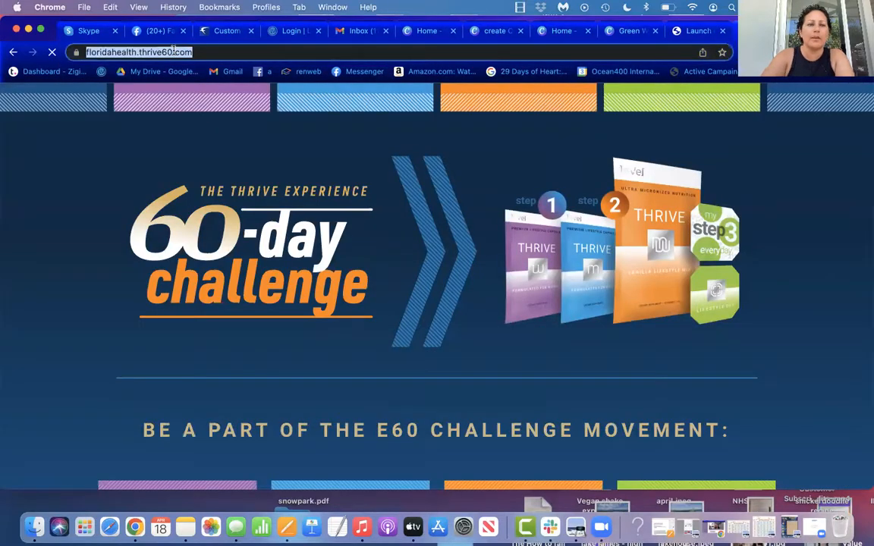
pyautogui.rightClick(175, 50)
pyautogui.click(199, 129)
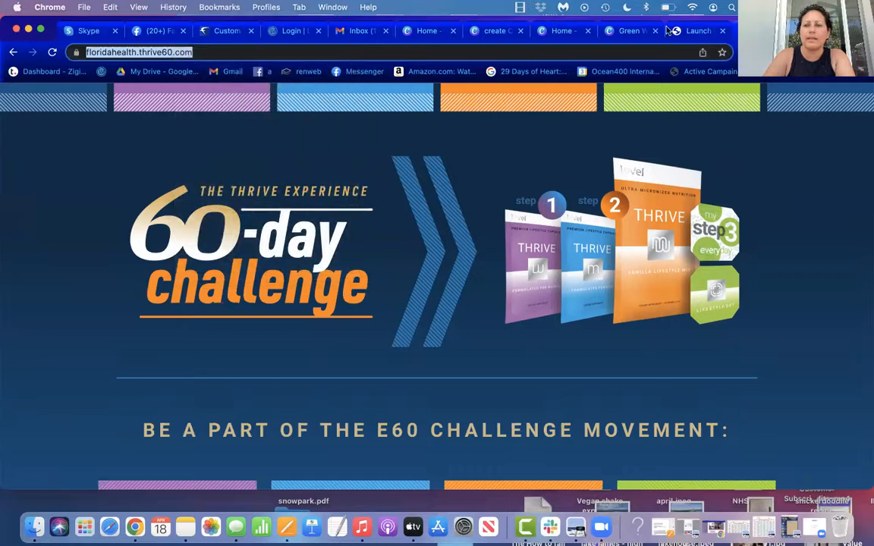
# Step: Close the Zoom "Launch Meeting" page and return to the coupon design in Canva
pyautogui.click(692, 32)
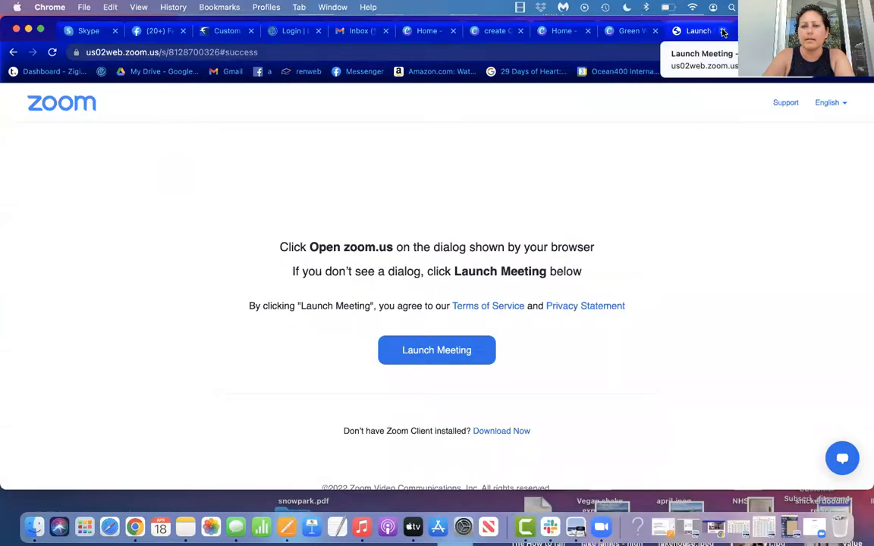
pyautogui.press('super+w')
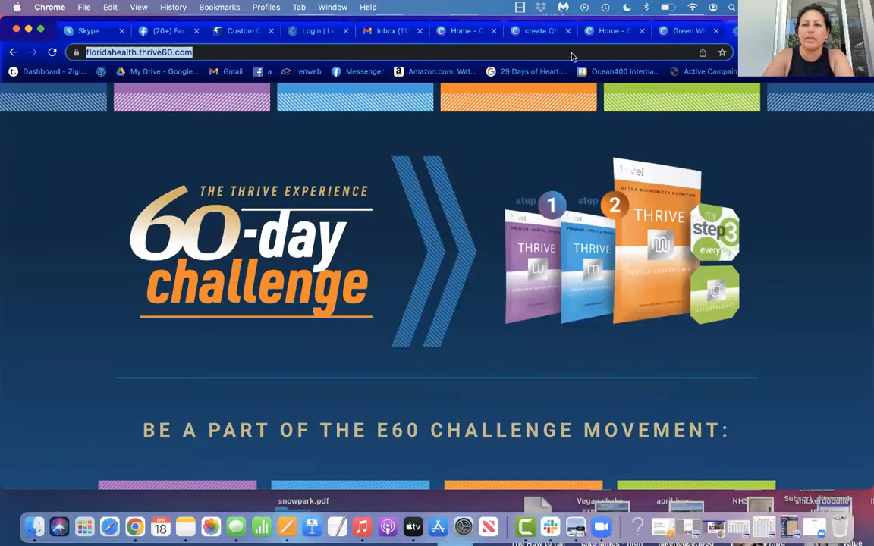
pyautogui.click(613, 32)
pyautogui.hotkey('ctrl', 'Tab')
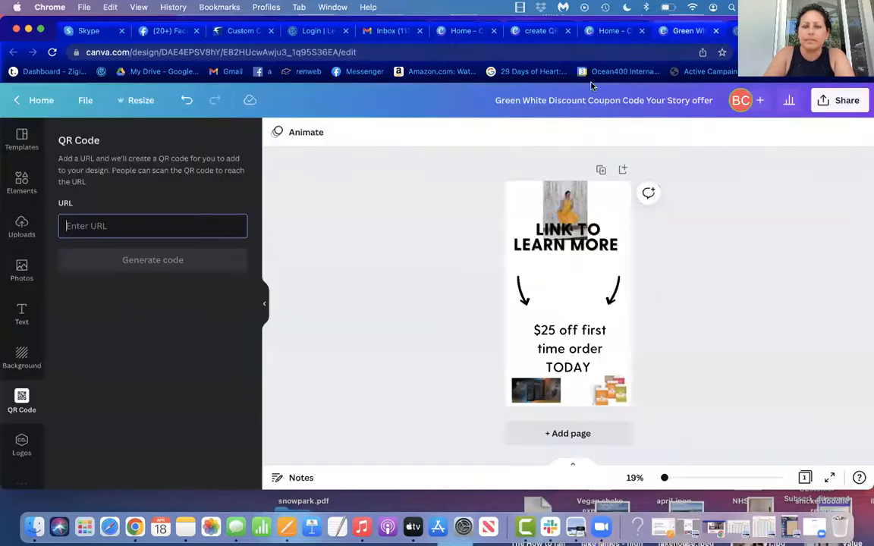
pyautogui.click(155, 230)
pyautogui.rightClick(146, 228)
pyautogui.click(156, 318)
pyautogui.rightClick(157, 312)
pyautogui.click(149, 228)
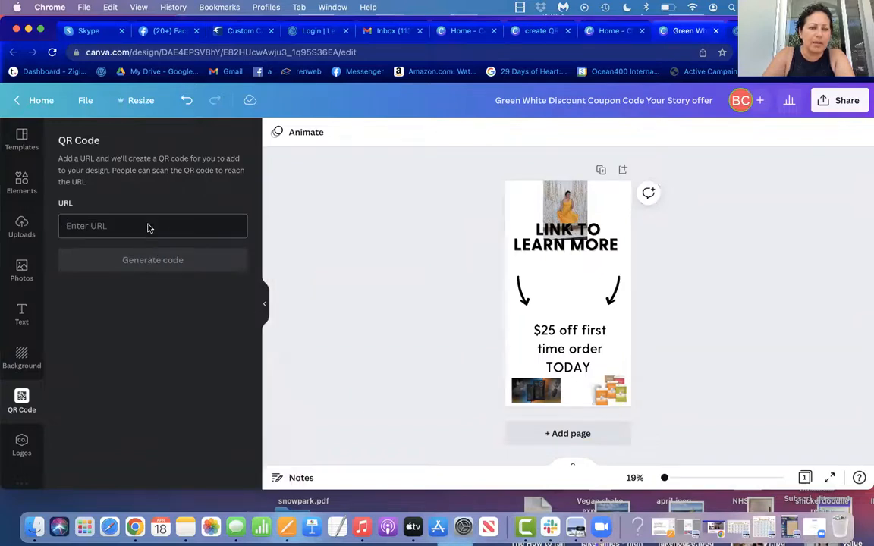
pyautogui.rightClick(149, 228)
pyautogui.click(161, 313)
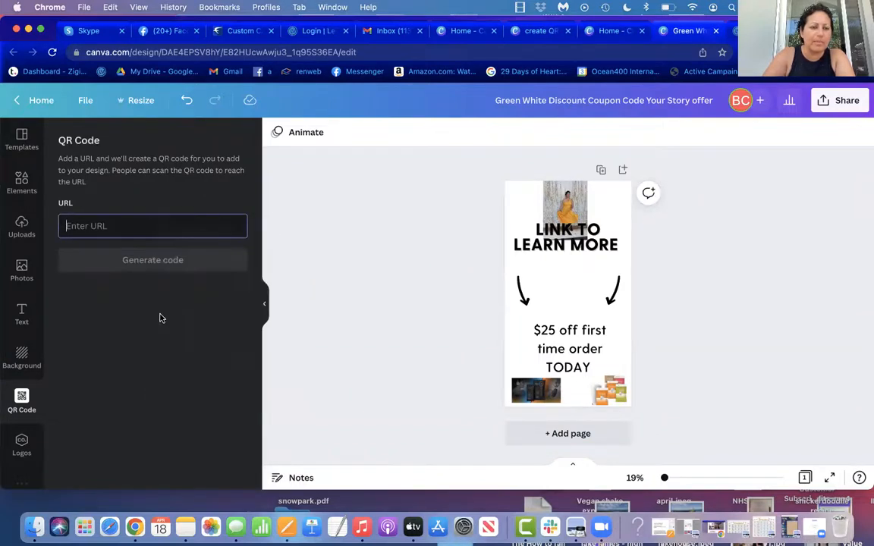
pyautogui.click(150, 257)
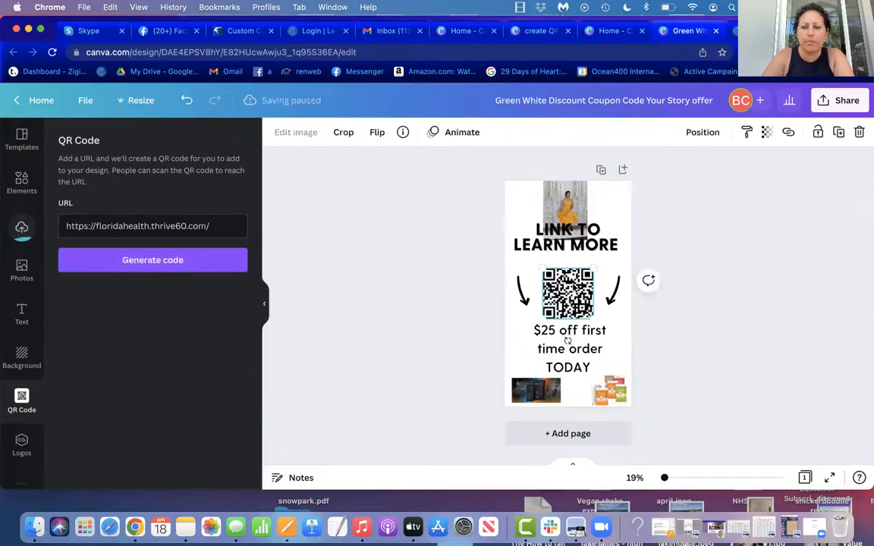
# Step: Delete the "$25 off first time order TODAY" text below the QR code
pyautogui.click(646, 345)
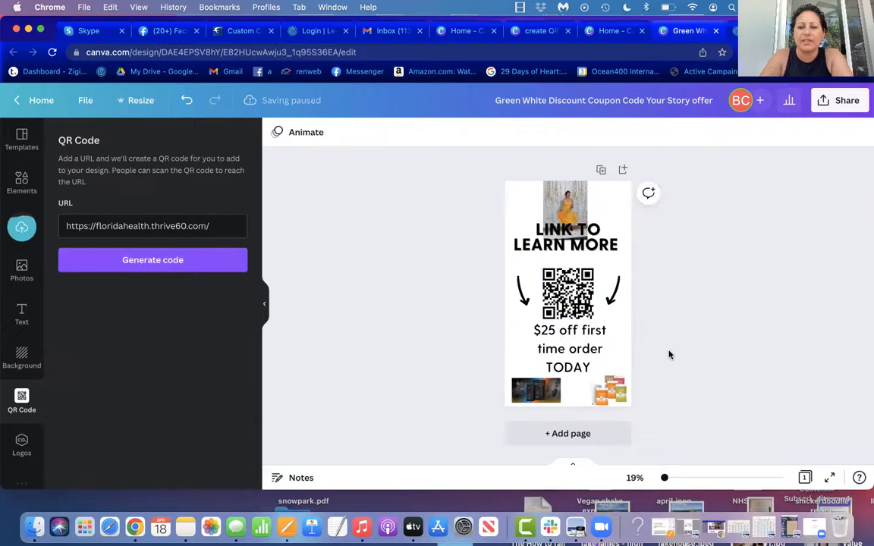
pyautogui.click(576, 346)
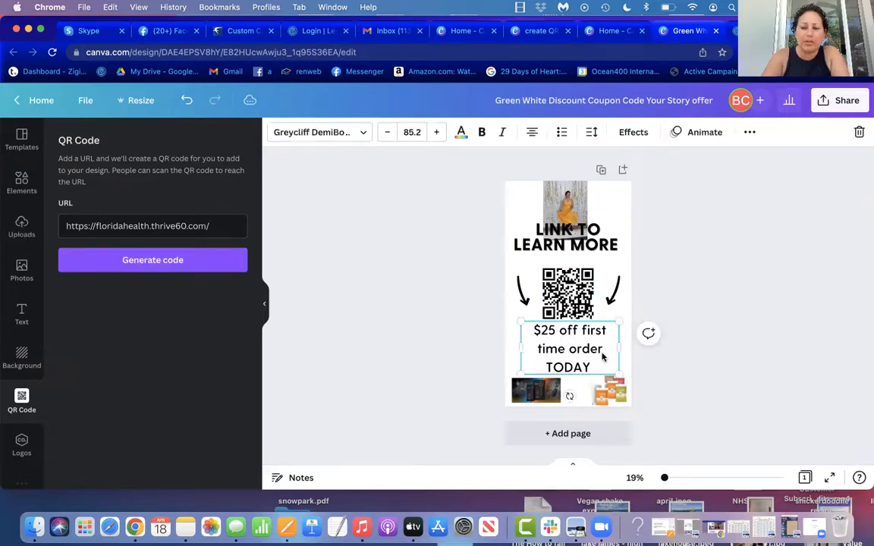
pyautogui.press('Delete')
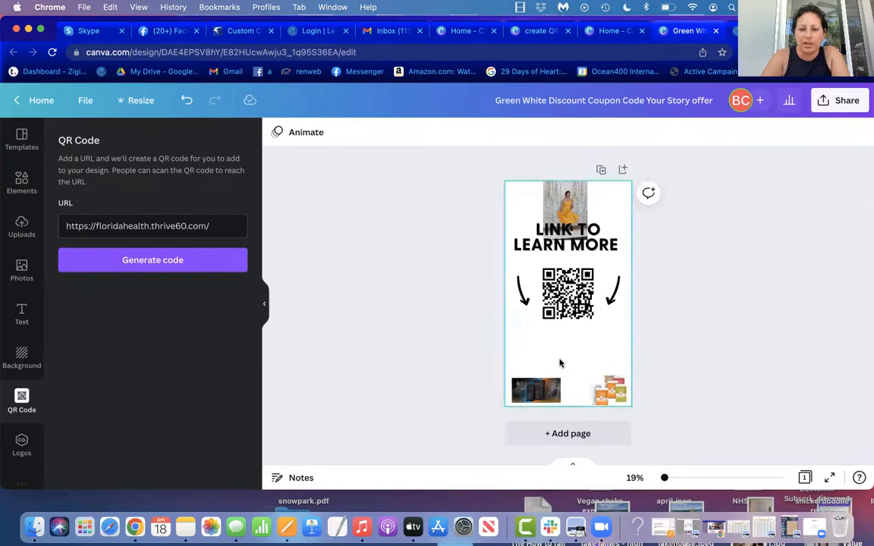
# Step: Move the QR code down into the free space and lower the "Link to learn more" heading clear of the photo
pyautogui.moveTo(573, 290); pyautogui.dragTo(568, 332)
pyautogui.moveTo(561, 246); pyautogui.dragTo(562, 273)
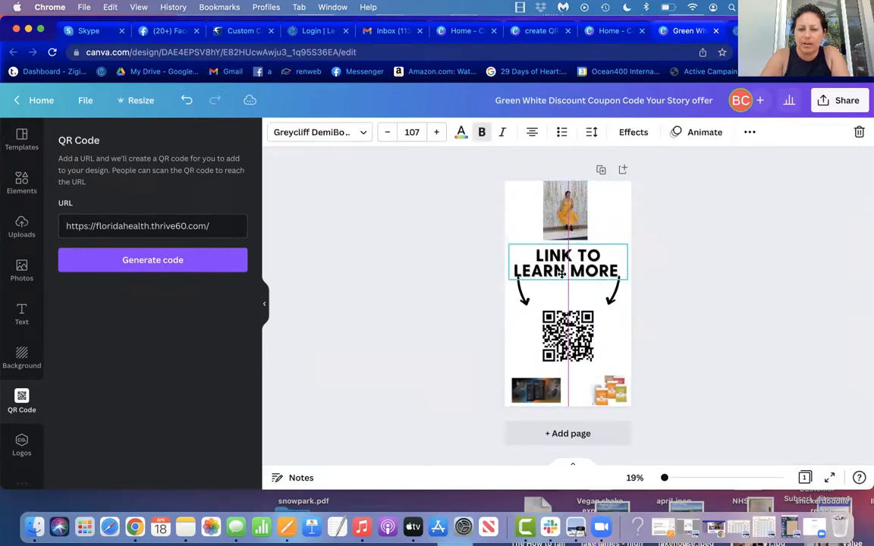
pyautogui.click(663, 294)
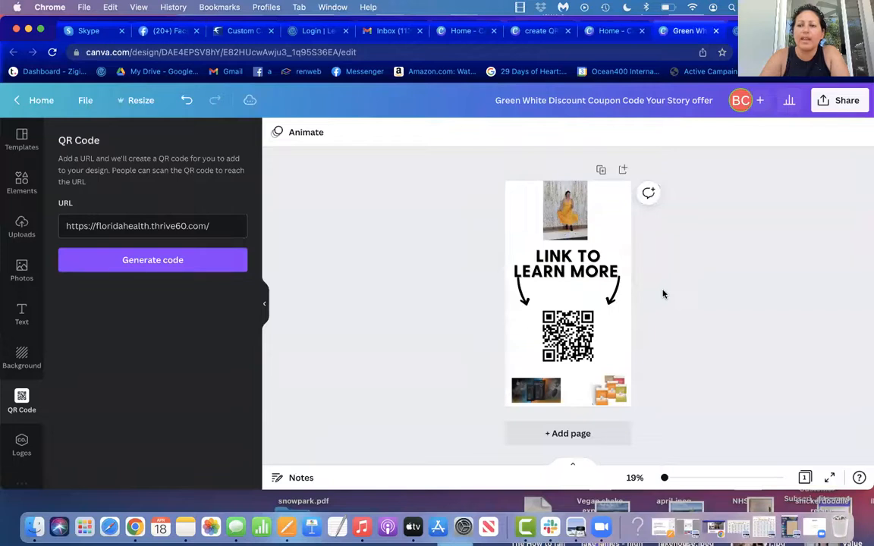
# Step: View the design's sharing and download options, then close them
pyautogui.click(841, 100)
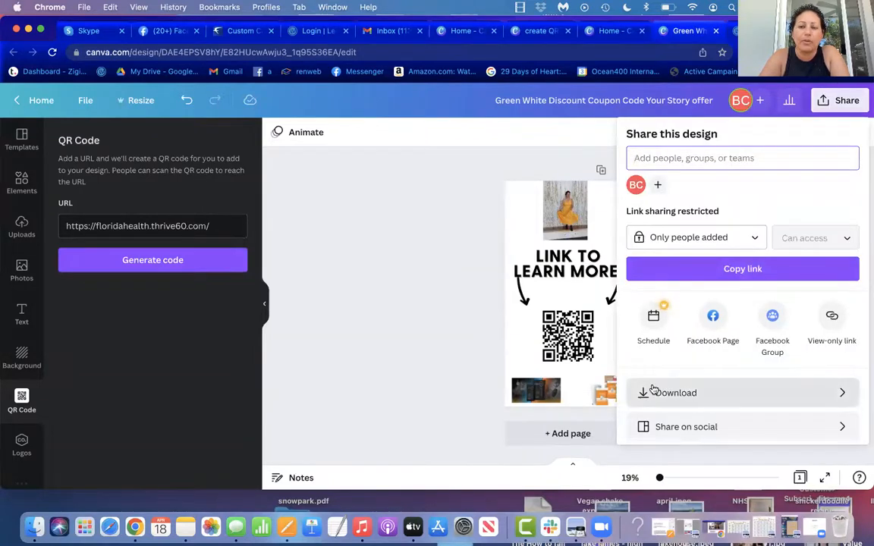
pyautogui.click(376, 262)
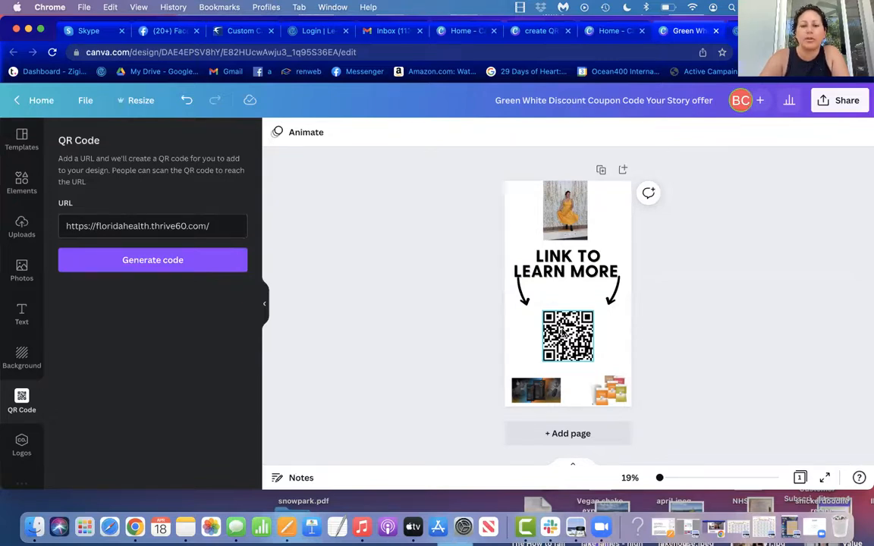
# Step: Return to the home page, look through the recent designs and open "Copy of Grey Simple Phone Mockup"
pyautogui.click(37, 101)
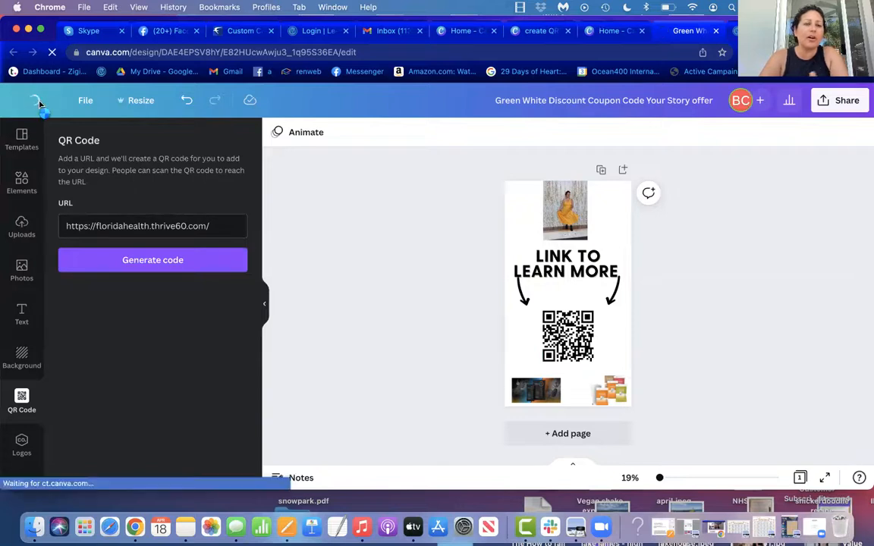
pyautogui.scroll(-1, 311, 205)
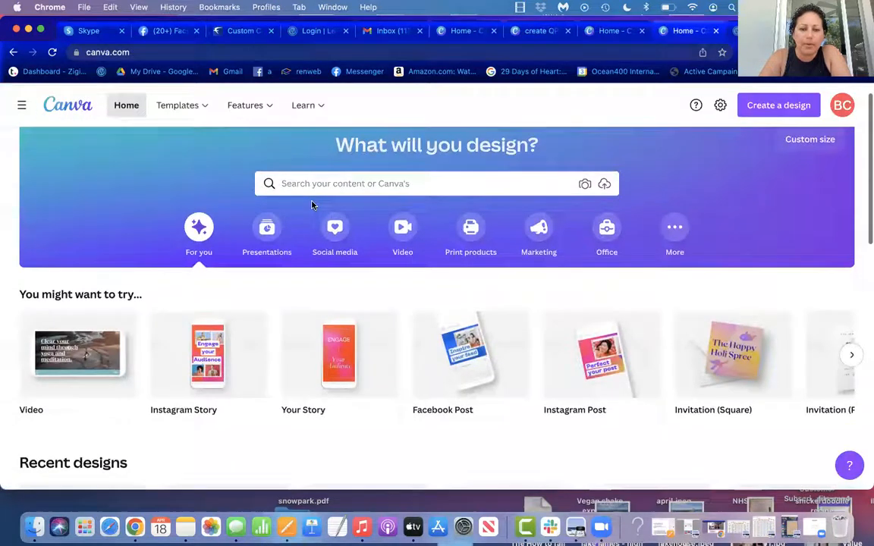
pyautogui.scroll(-10, 312, 205)
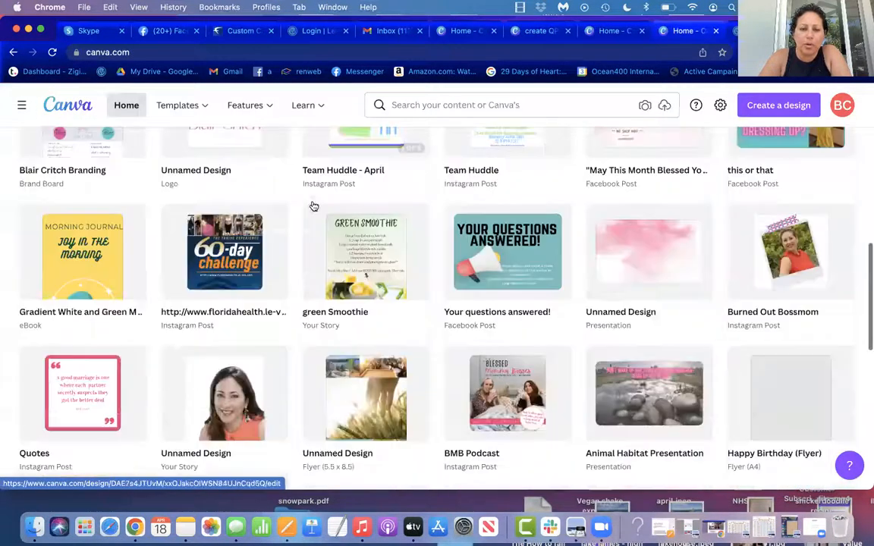
pyautogui.scroll(-6, 312, 204)
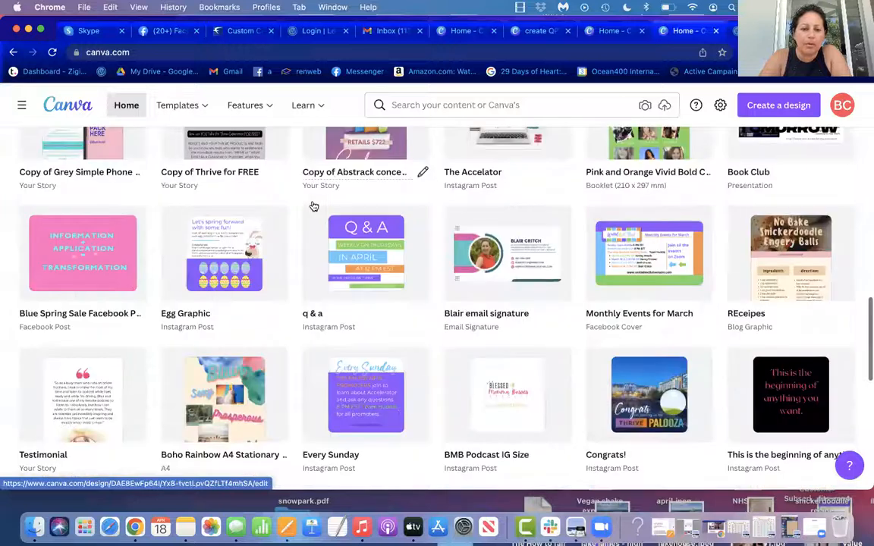
pyautogui.scroll(-5, 313, 205)
pyautogui.scroll(-2, 312, 205)
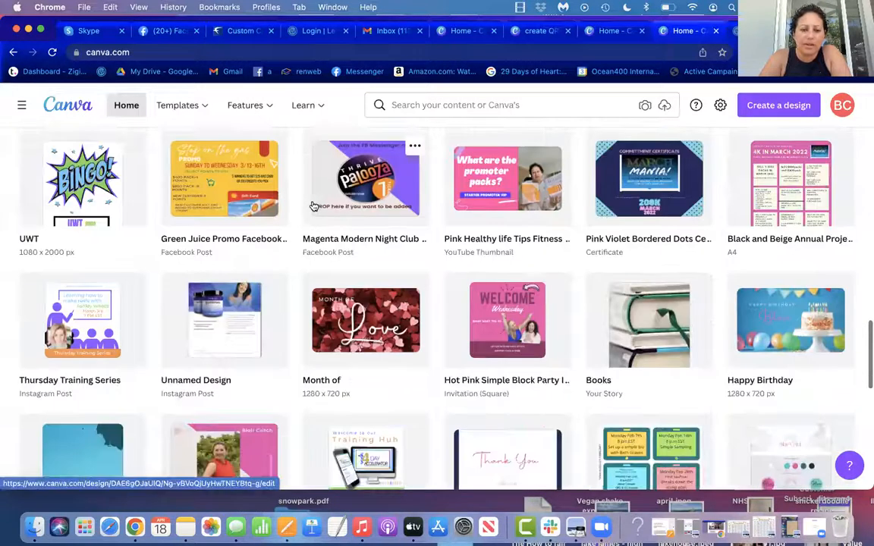
pyautogui.scroll(-3, 312, 205)
pyautogui.scroll(-2, 313, 206)
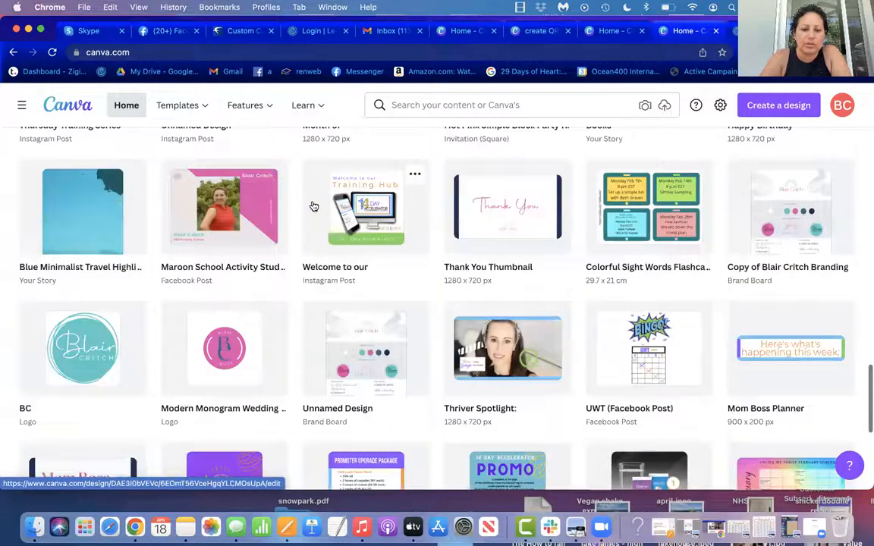
pyautogui.scroll(-4, 313, 206)
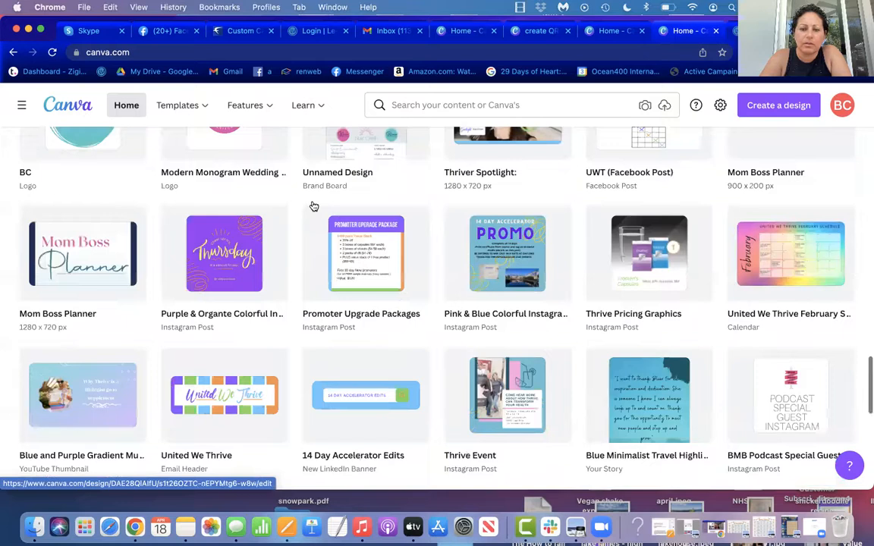
pyautogui.scroll(2, 314, 207)
pyautogui.scroll(6, 313, 205)
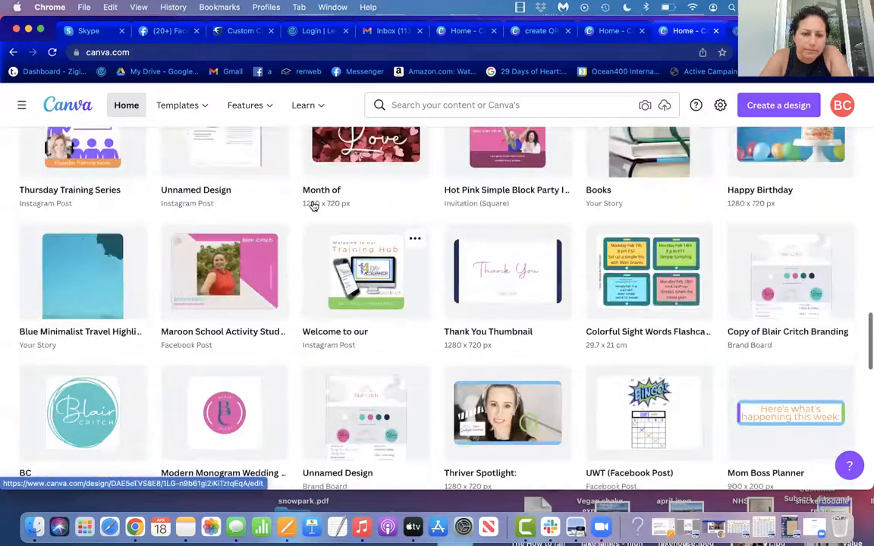
pyautogui.scroll(4, 314, 207)
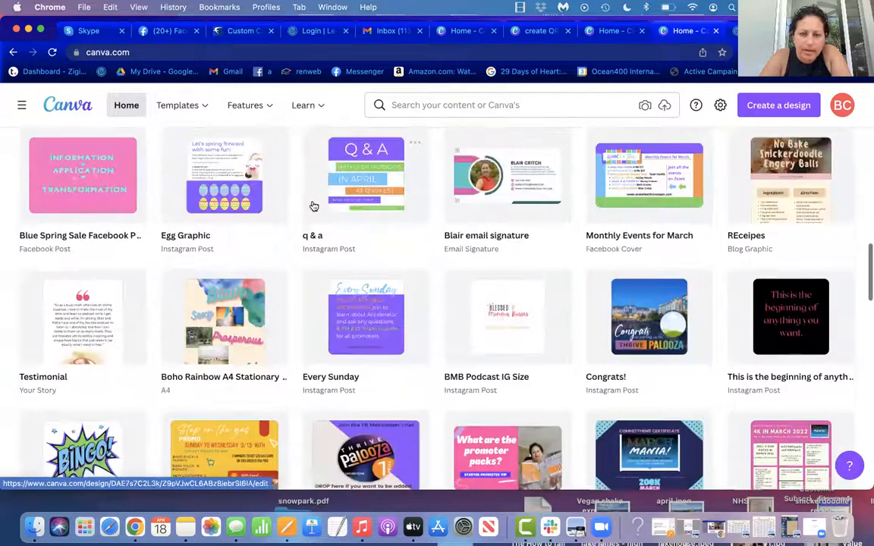
pyautogui.scroll(4, 313, 207)
pyautogui.scroll(1, 314, 207)
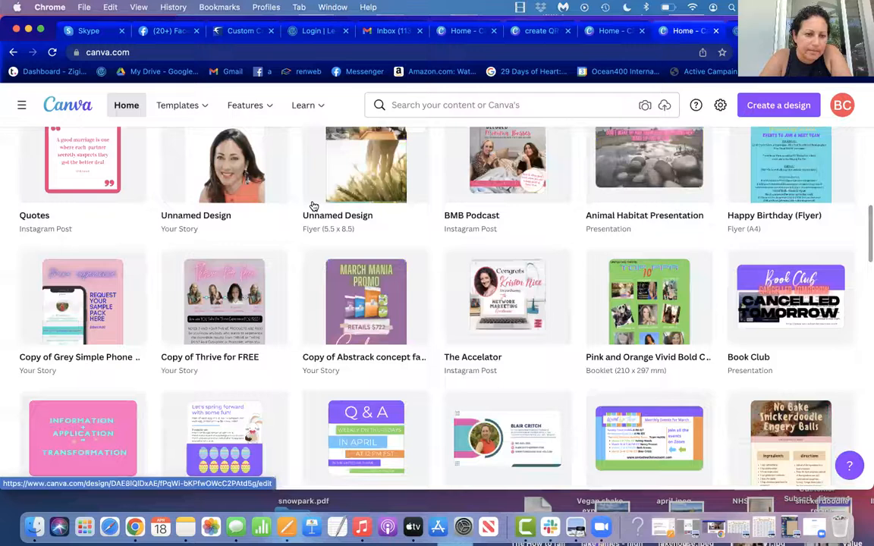
pyautogui.scroll(1, 312, 206)
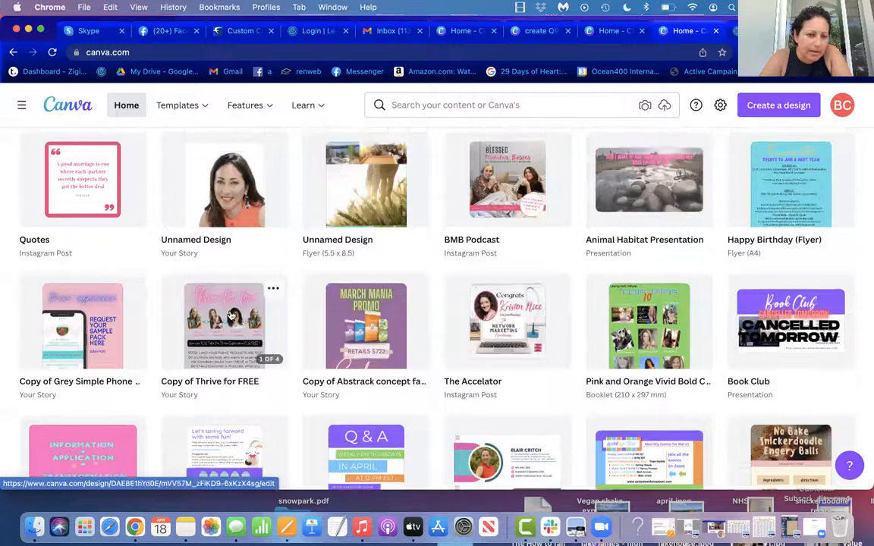
pyautogui.click(114, 325)
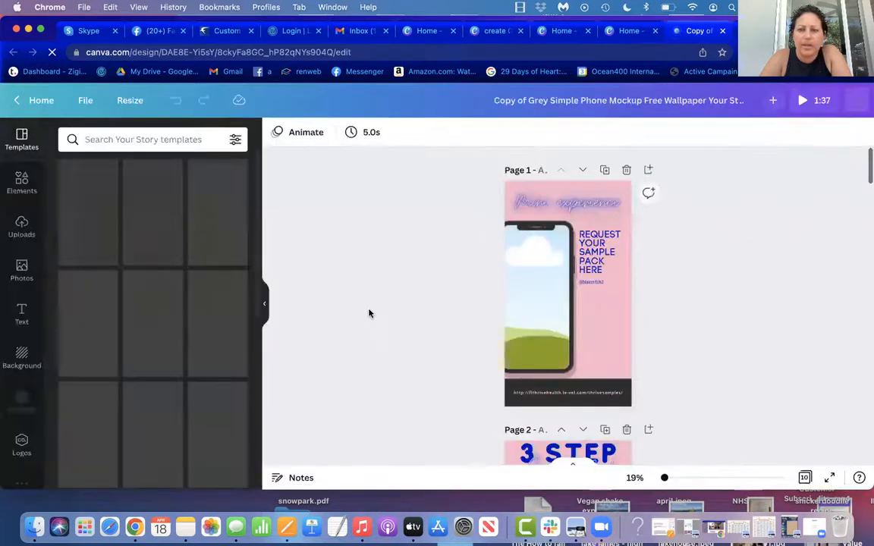
# Step: Delete the photo of the woman in the green jacket beside the phone on page 7
pyautogui.scroll(-5, 671, 289)
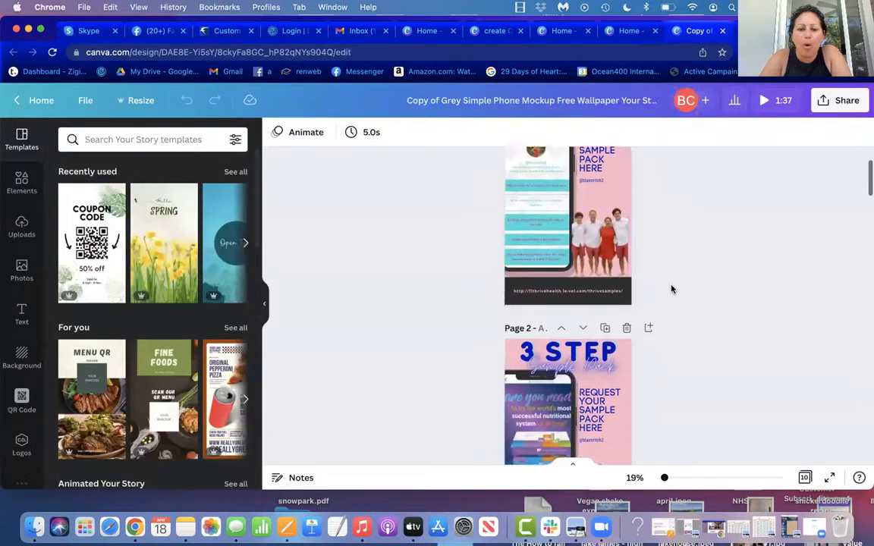
pyautogui.scroll(-6, 671, 289)
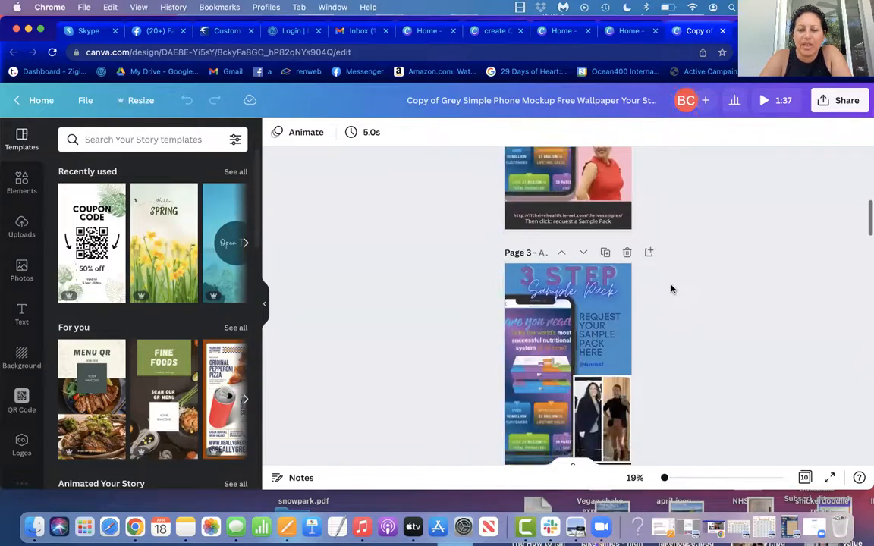
pyautogui.scroll(-6, 671, 289)
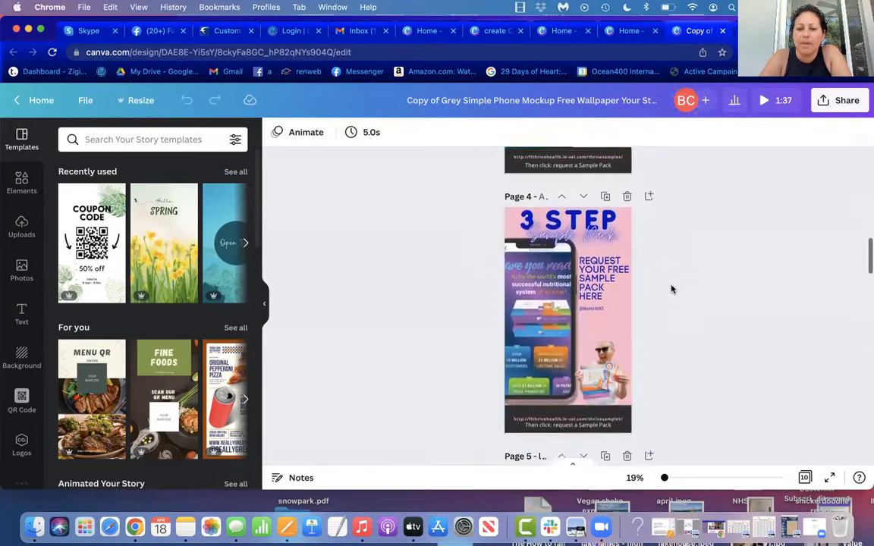
pyautogui.scroll(-5, 671, 289)
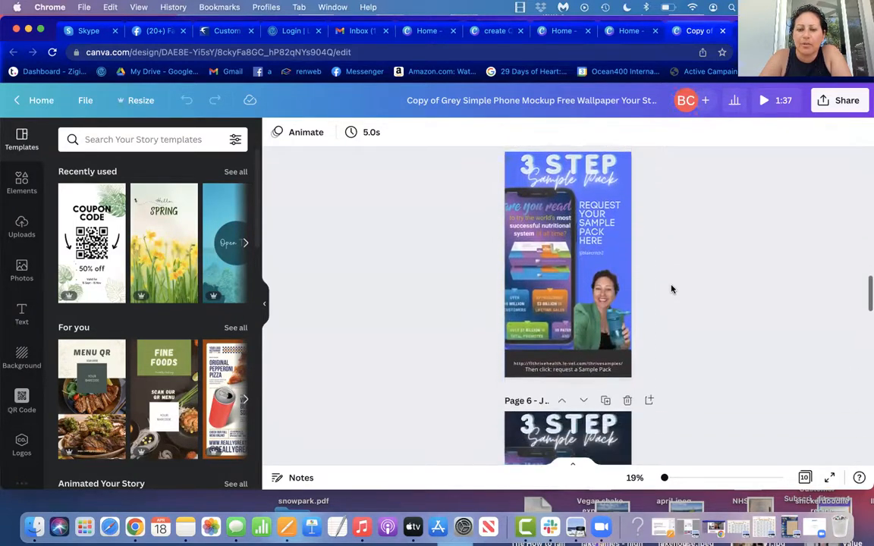
pyautogui.scroll(-3, 672, 289)
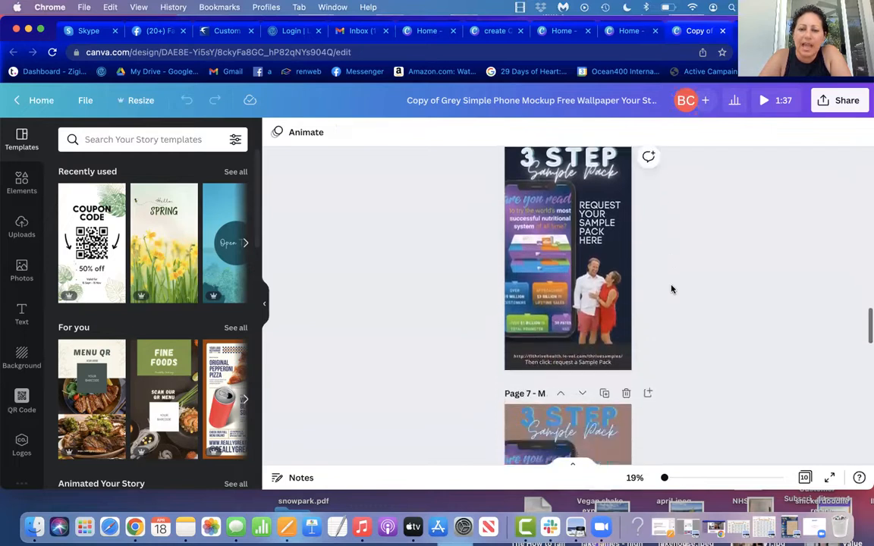
pyautogui.scroll(-5, 672, 289)
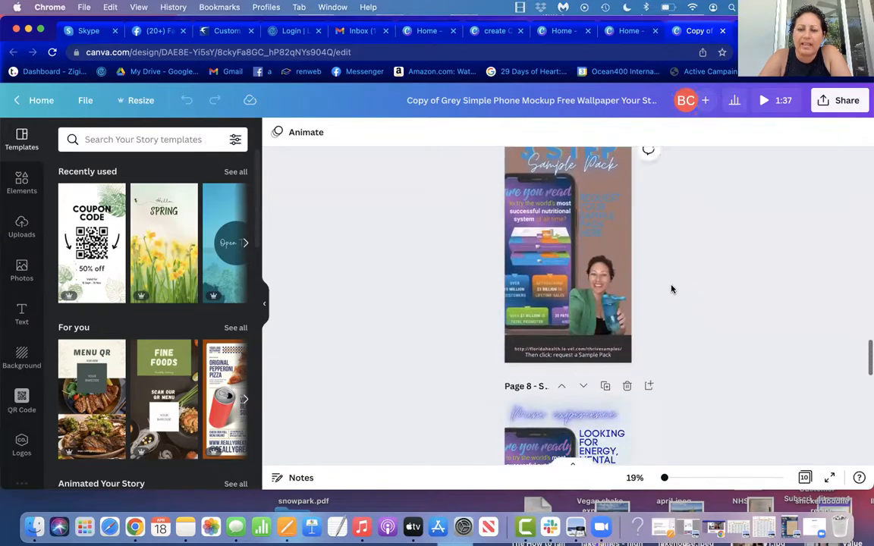
pyautogui.click(616, 273)
pyautogui.press('Delete')
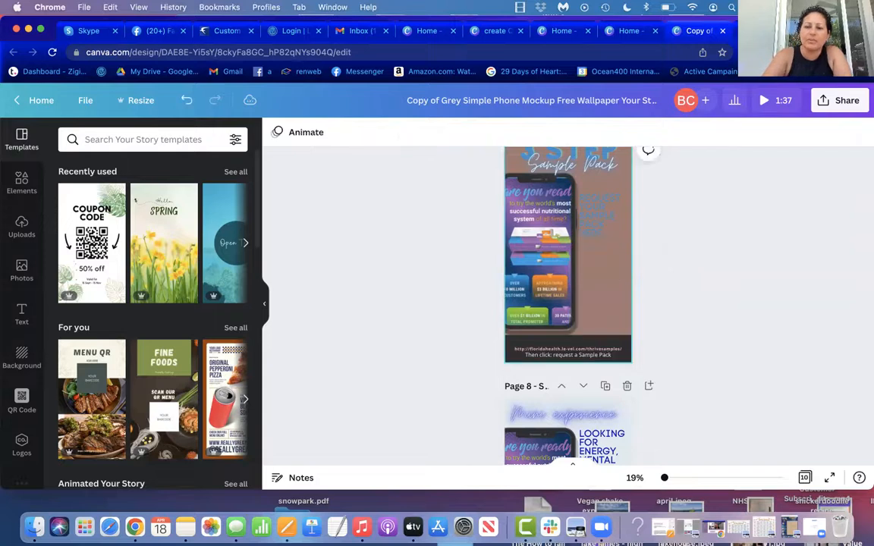
pyautogui.click(21, 398)
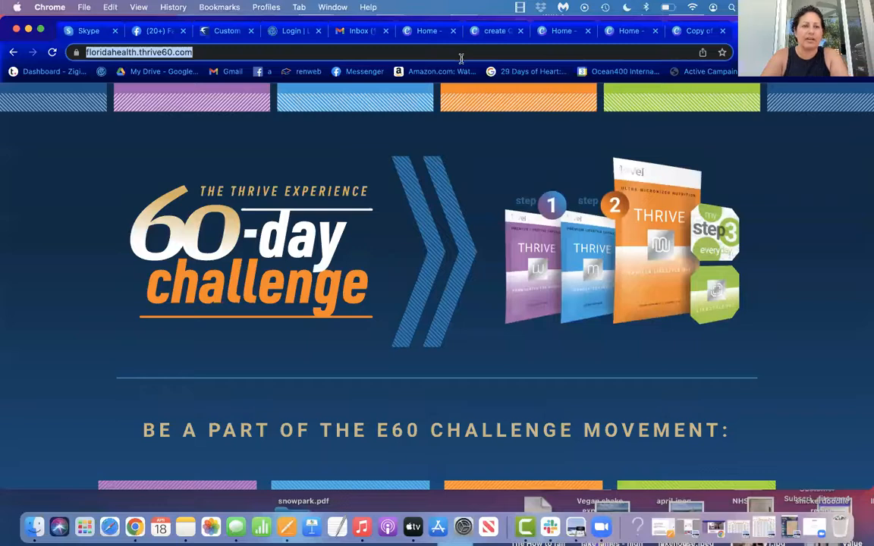
pyautogui.click(461, 58)
pyautogui.press('BackSpace')
pyautogui.press('BackSpace')
pyautogui.press('BackSpace')
pyautogui.press('BackSpace')
pyautogui.press('BackSpace')
pyautogui.press('BackSpace')
pyautogui.press('BackSpace')
pyautogui.press('BackSpace')
pyautogui.press('BackSpace')
pyautogui.press('BackSpace')
pyautogui.press('BackSpace')
pyautogui.press('BackSpace')
pyautogui.write('thrive')
pyautogui.press('Return')
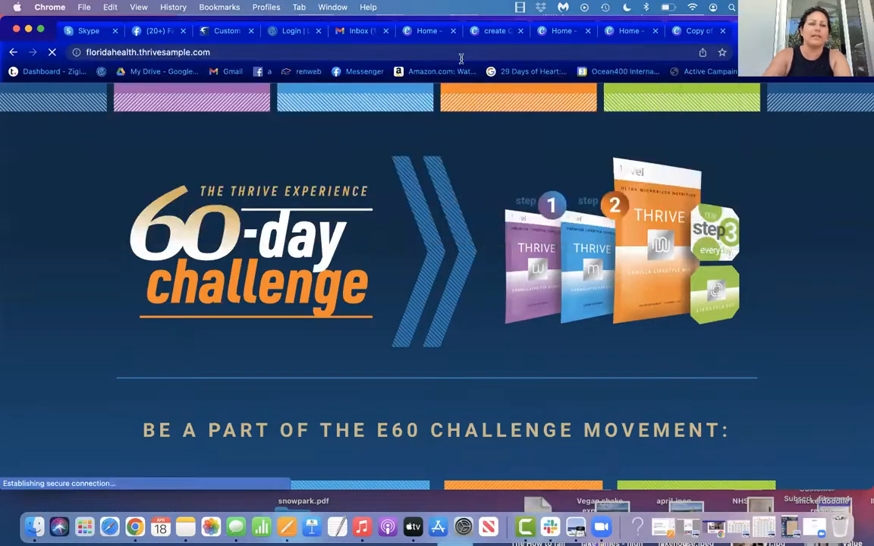
pyautogui.rightClick(198, 50)
pyautogui.press('super+c')
pyautogui.click(215, 134)
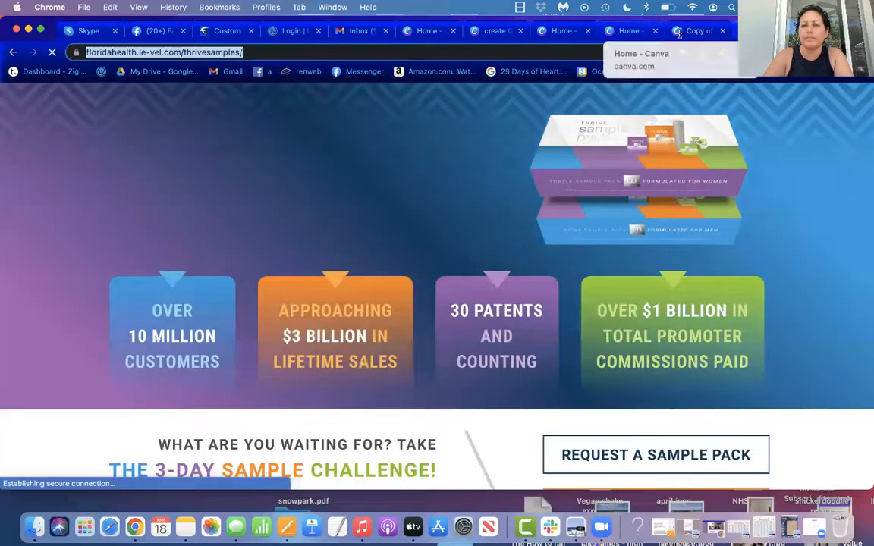
pyautogui.click(679, 32)
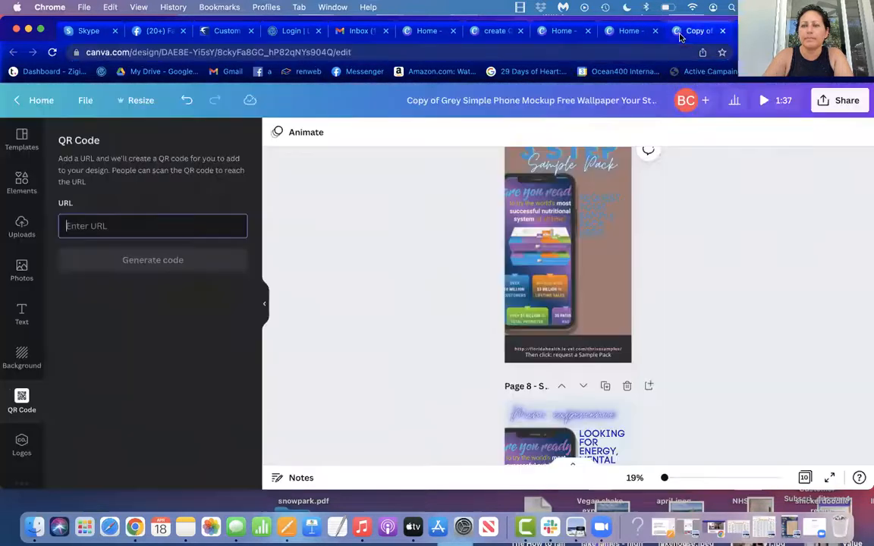
pyautogui.rightClick(146, 225)
pyautogui.click(148, 284)
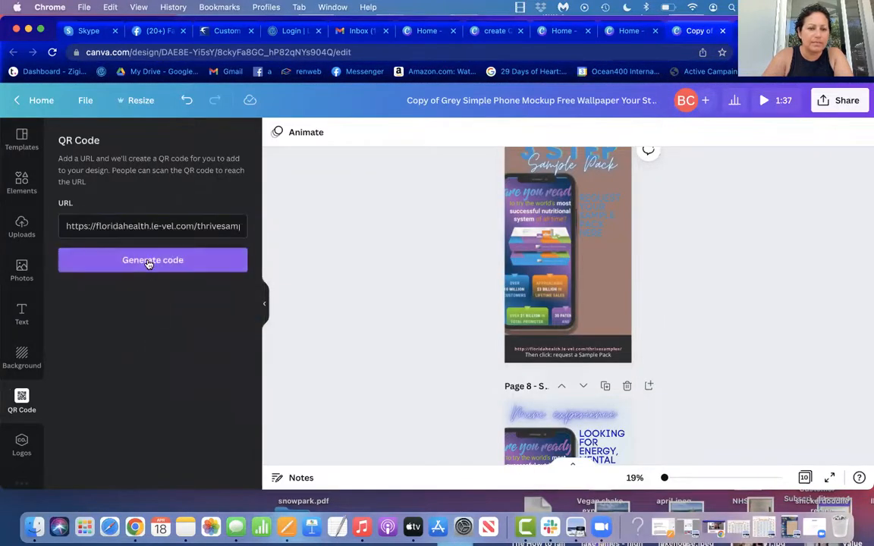
pyautogui.click(149, 260)
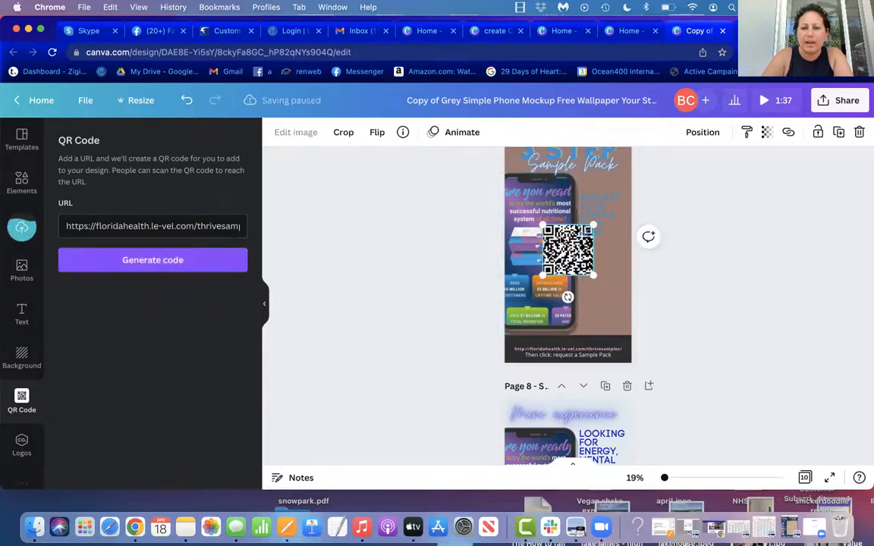
pyautogui.moveTo(568, 249); pyautogui.dragTo(604, 280)
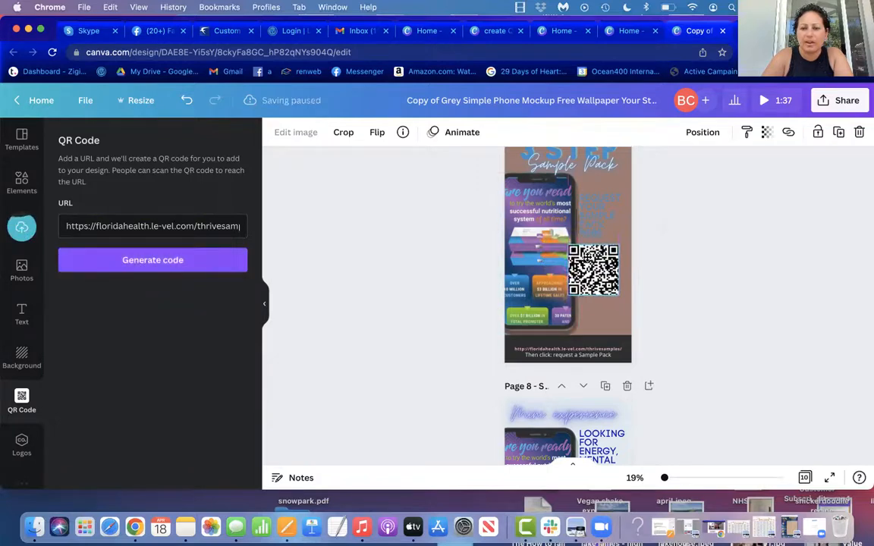
pyautogui.click(693, 264)
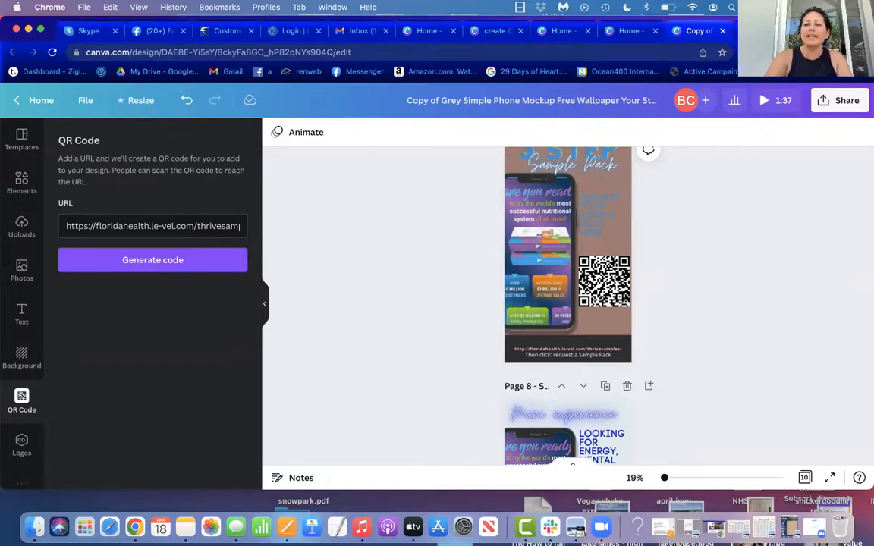
# Step: Open avery.com in a new browser tab and choose custom printed labels in sheet format
pyautogui.press('super+t')
pyautogui.write('avery')
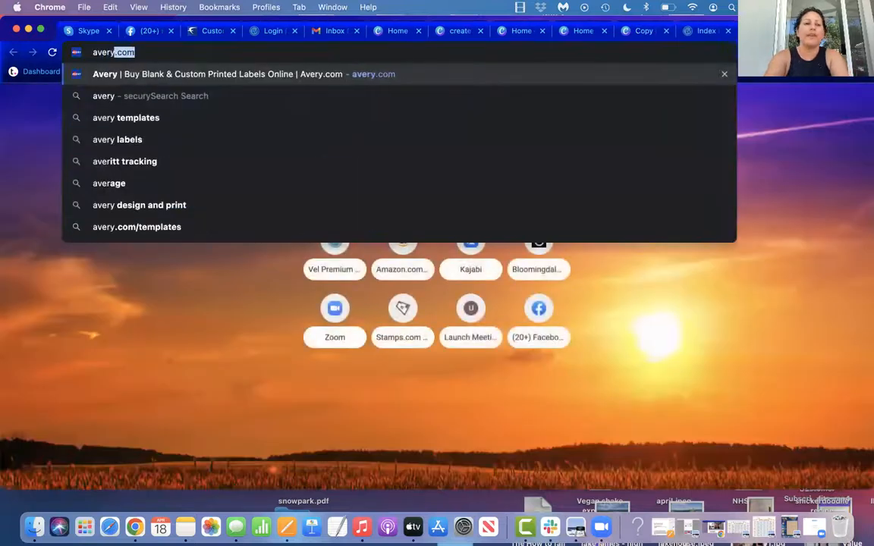
pyautogui.press('Return')
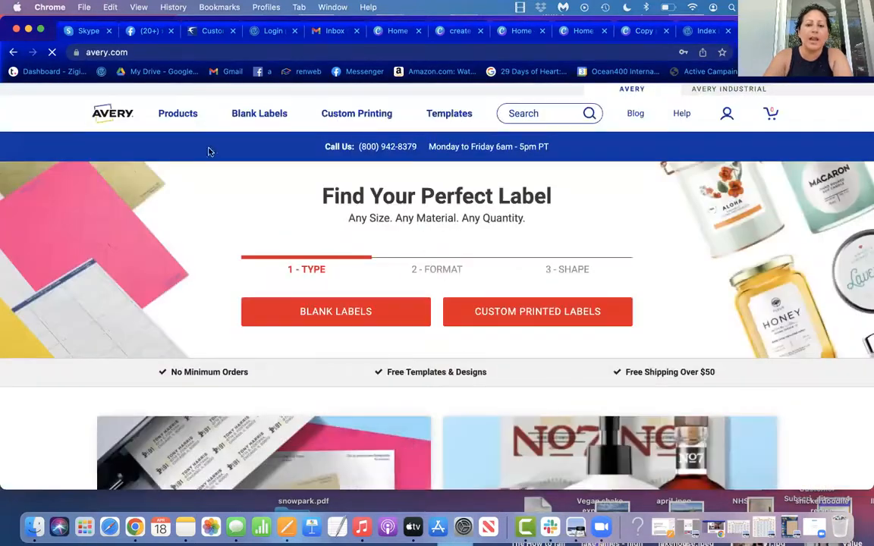
pyautogui.click(511, 317)
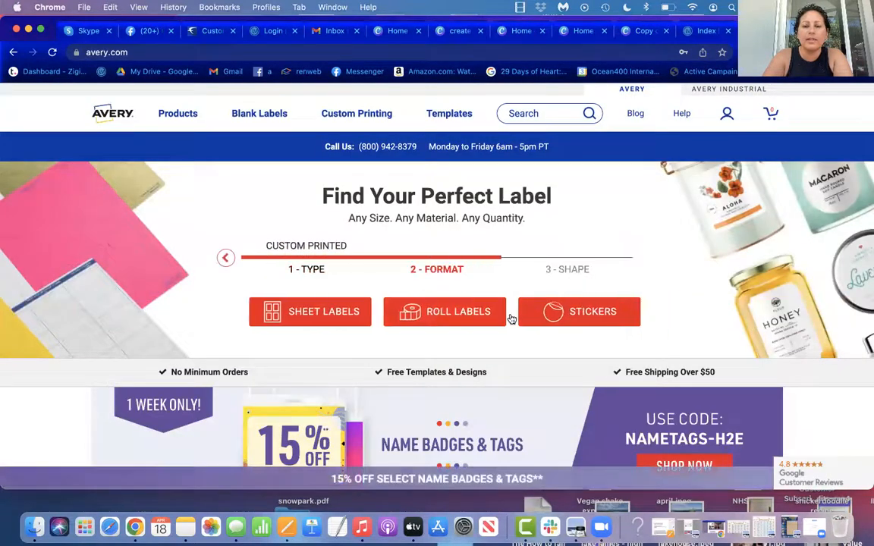
pyautogui.click(336, 308)
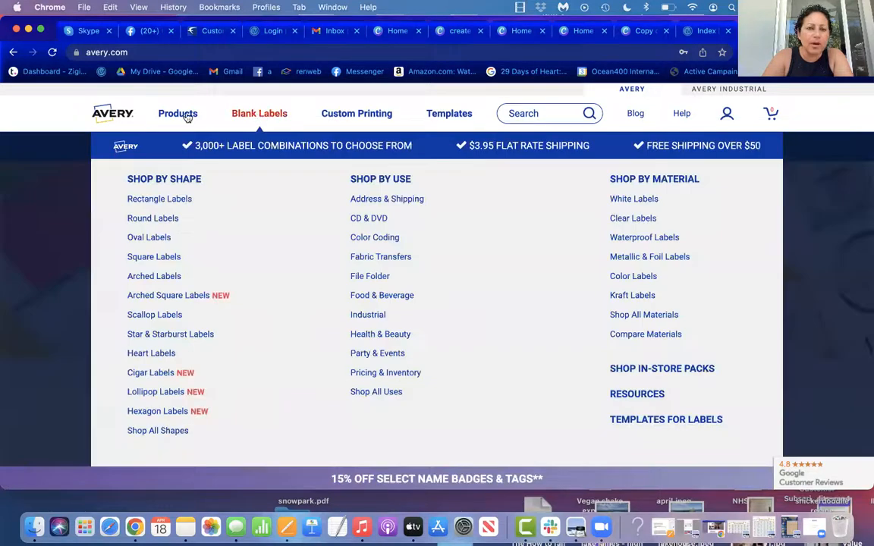
# Step: Browse Avery's product categories to the in-store pack labels and open the Easy Peel Address Labels product 5160
pyautogui.click(184, 113)
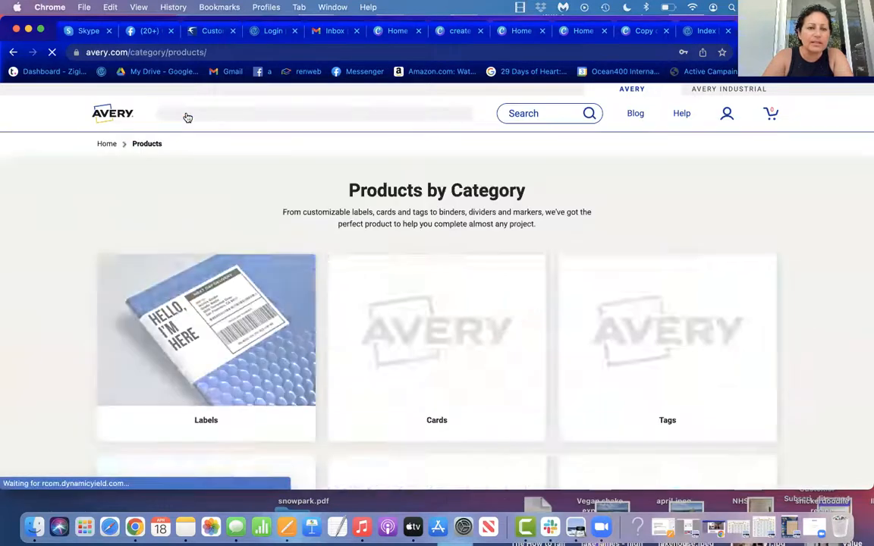
pyautogui.scroll(-4, 306, 184)
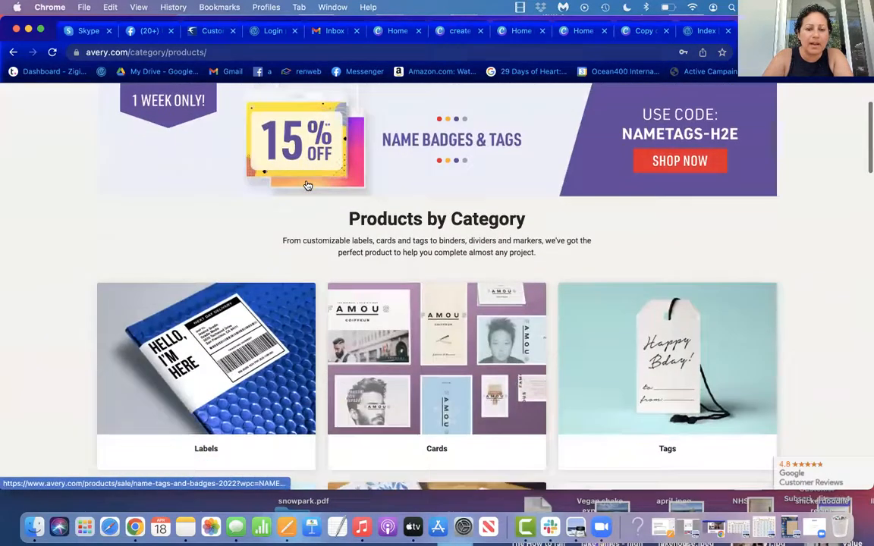
pyautogui.scroll(-2, 305, 184)
pyautogui.click(305, 185)
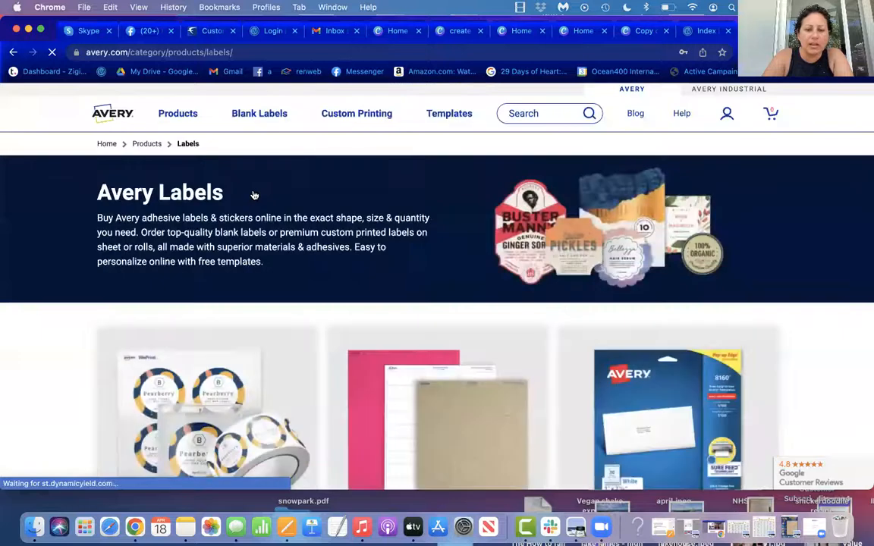
pyautogui.scroll(-5, 316, 267)
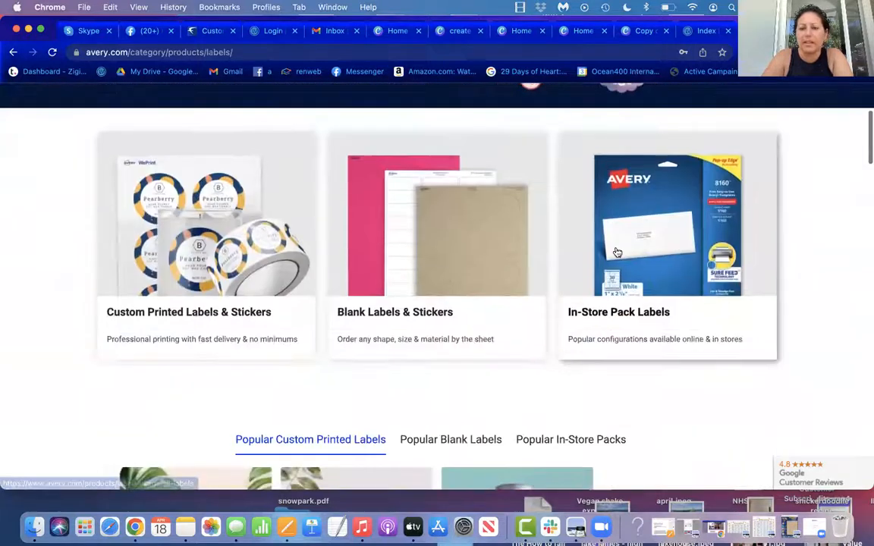
pyautogui.click(618, 252)
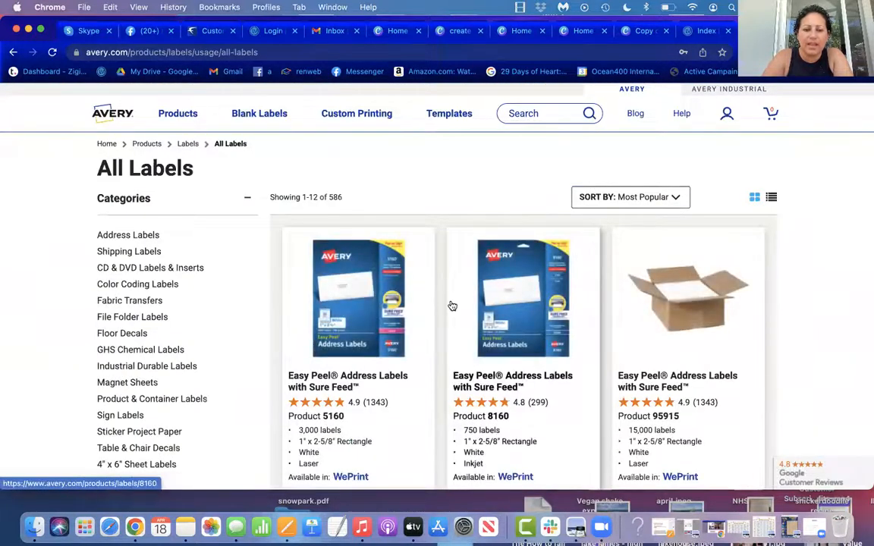
pyautogui.click(323, 416)
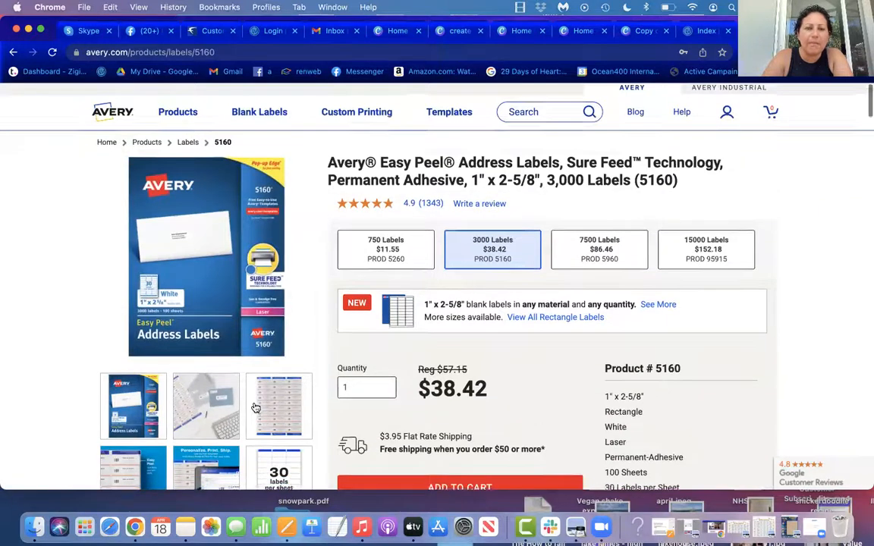
# Step: Open the template page for product 5160 and start an online design, signing in with the saved account
pyautogui.scroll(-2, 256, 408)
pyautogui.scroll(-3, 256, 408)
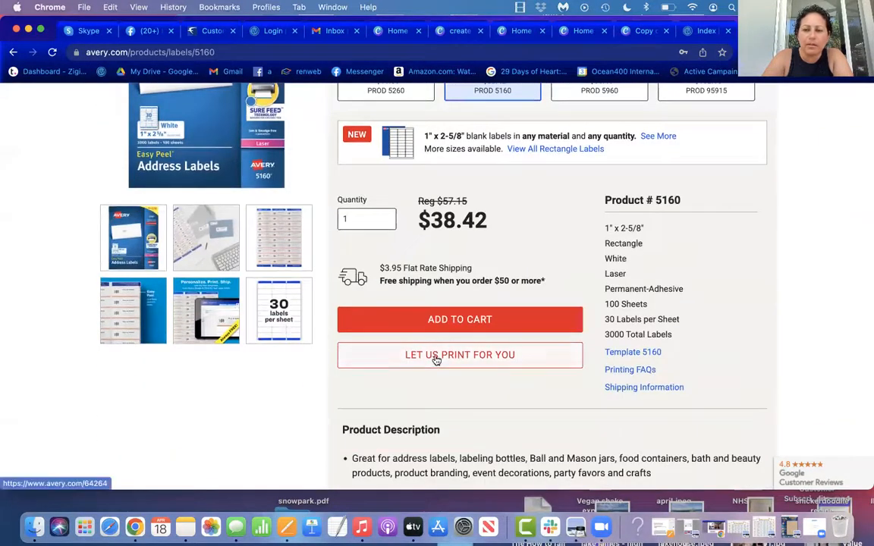
pyautogui.click(630, 352)
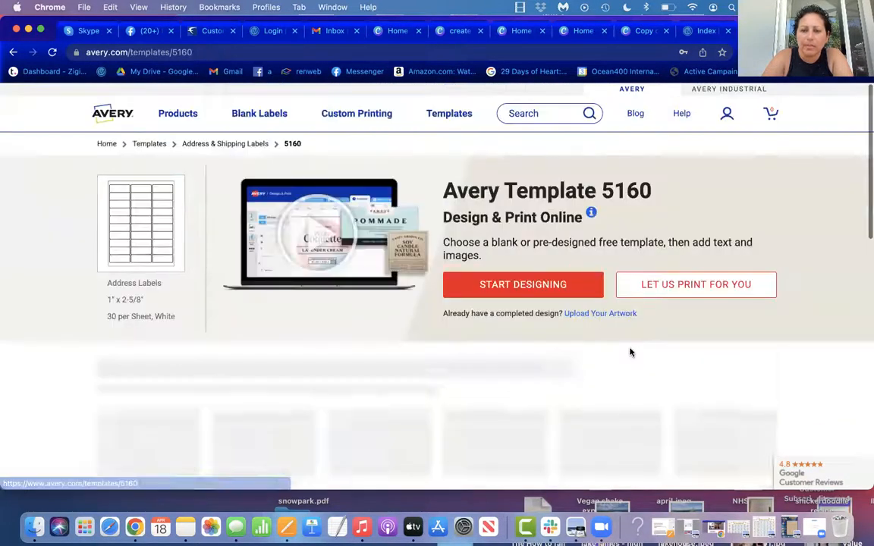
pyautogui.click(557, 287)
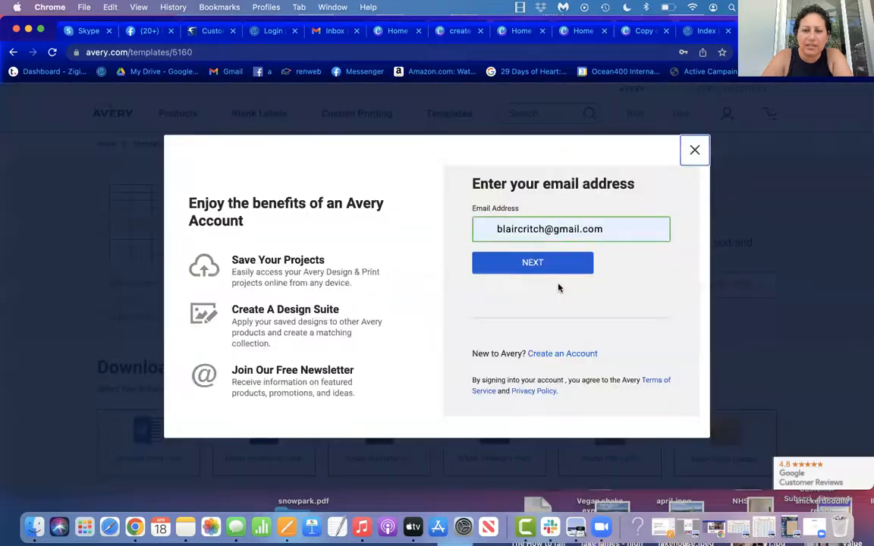
pyautogui.click(557, 262)
pyautogui.click(570, 364)
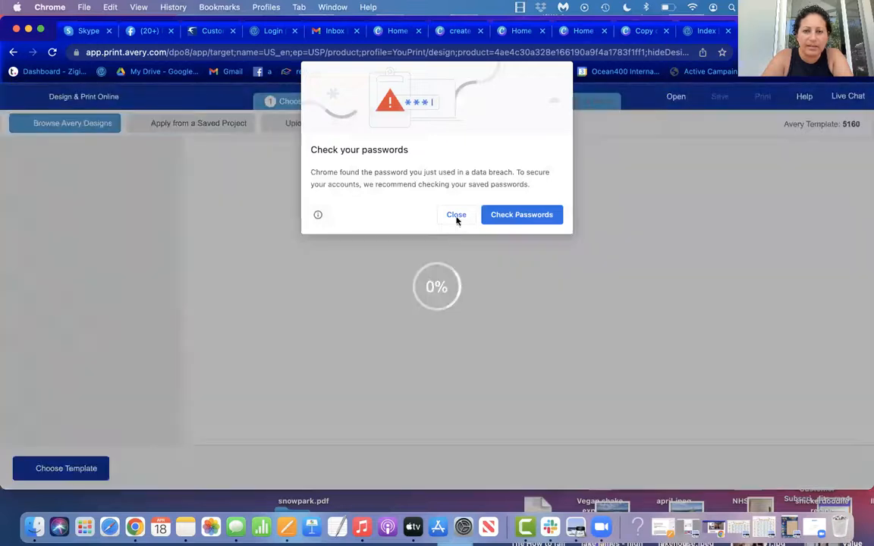
# Step: Select the blank horizontal label design for template 5160 and open it for customizing
pyautogui.click(456, 213)
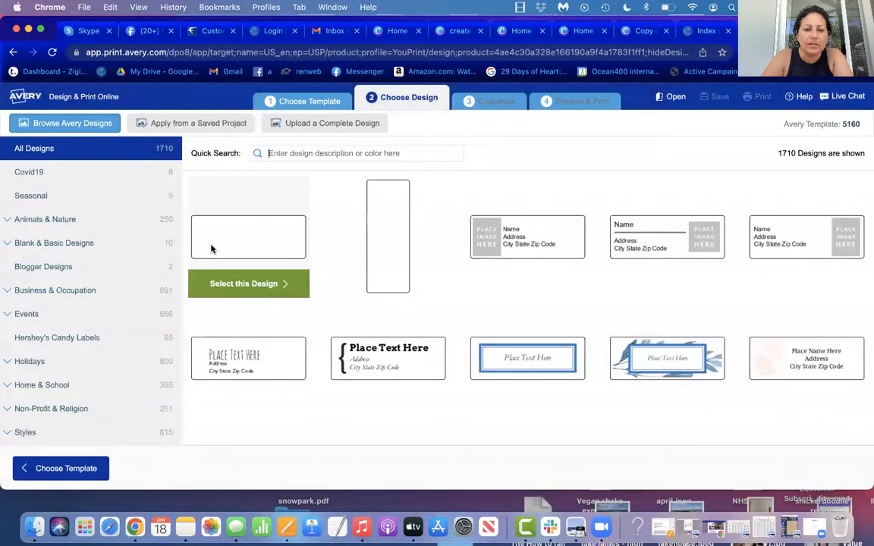
pyautogui.click(243, 284)
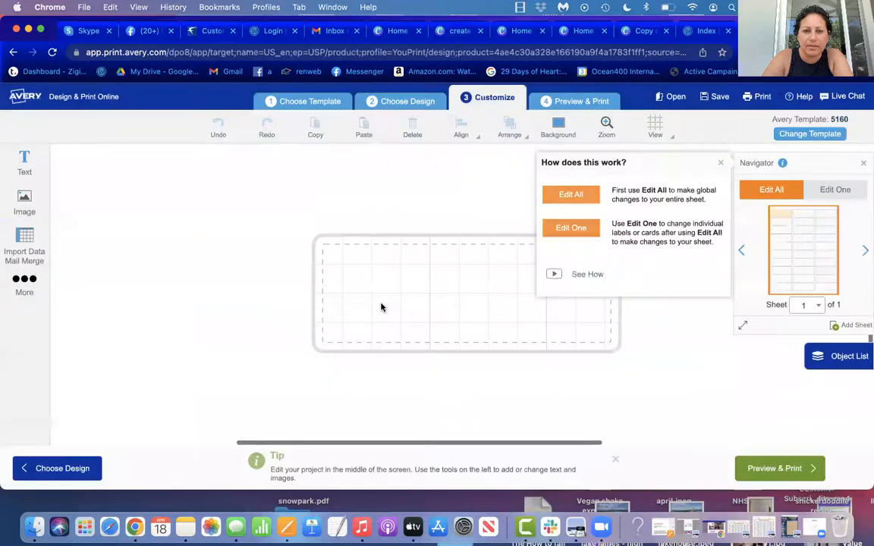